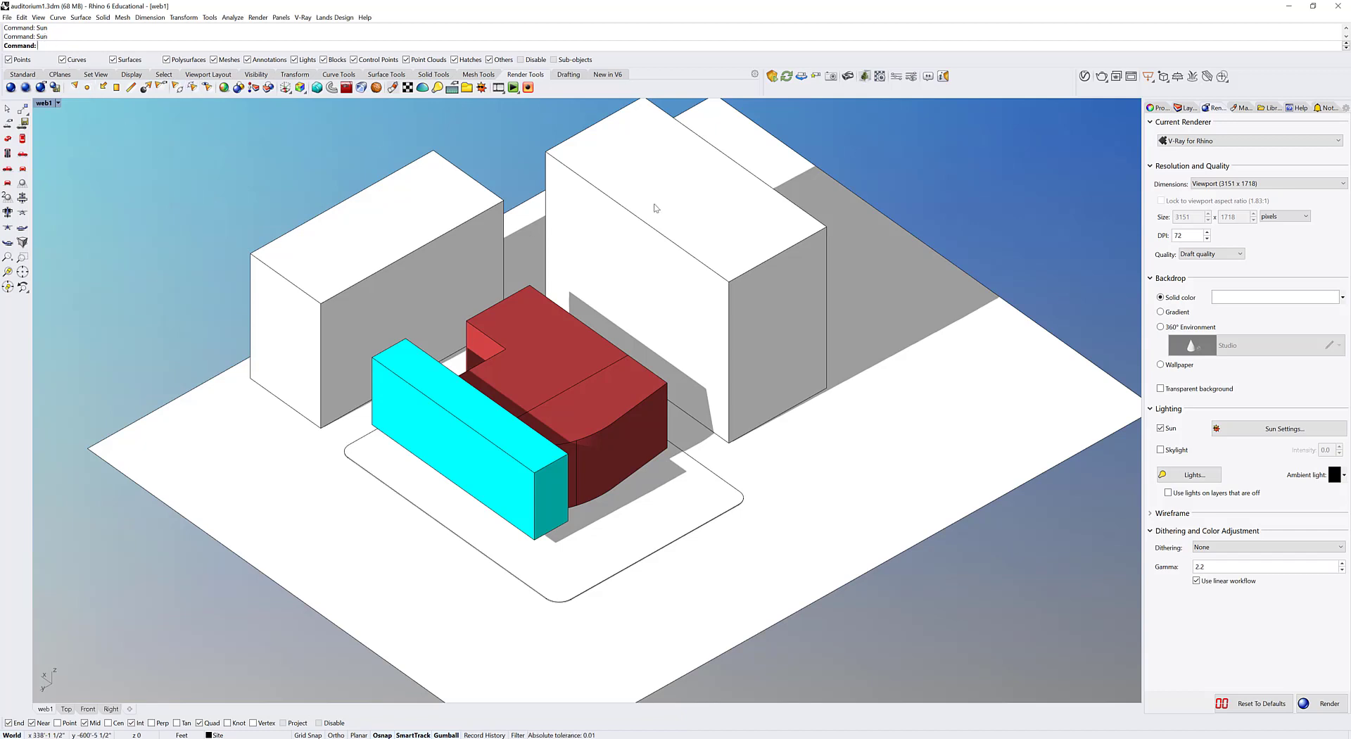
type("Sun")
key("Return")
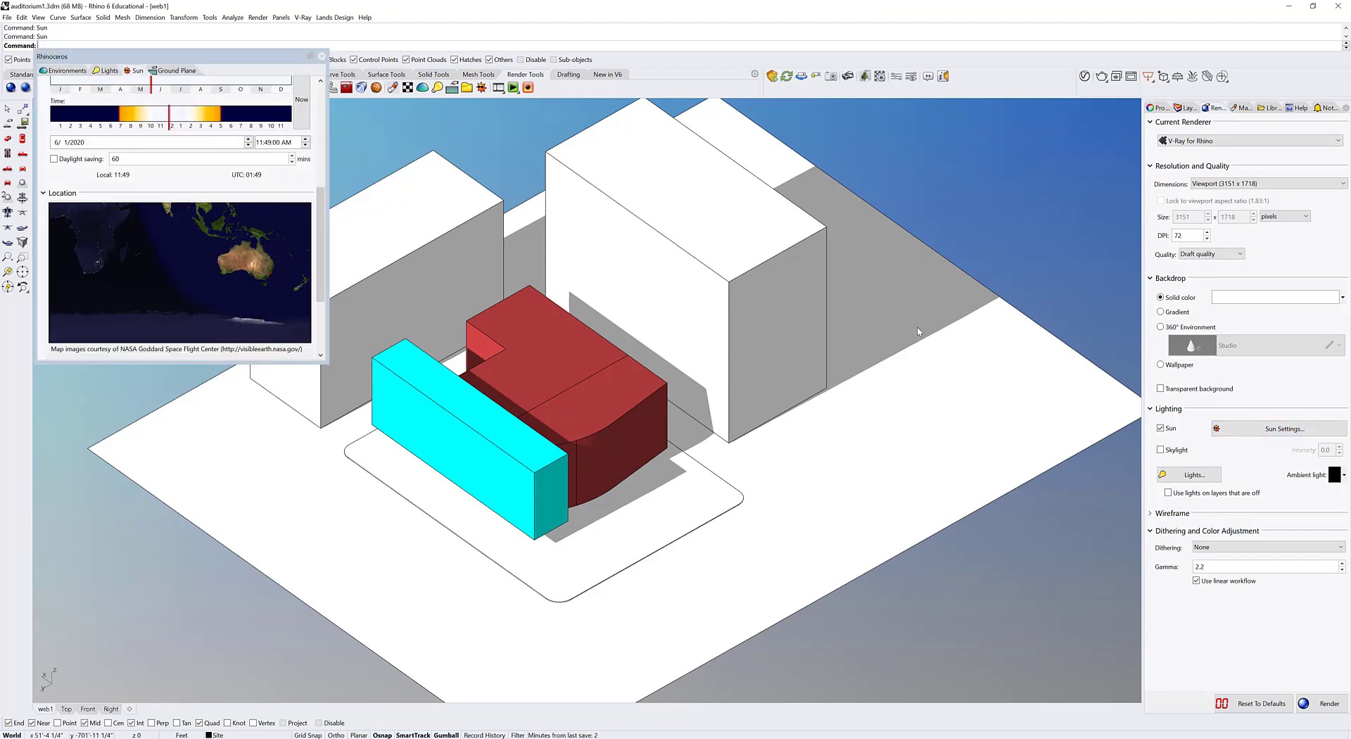
left_click(321, 56)
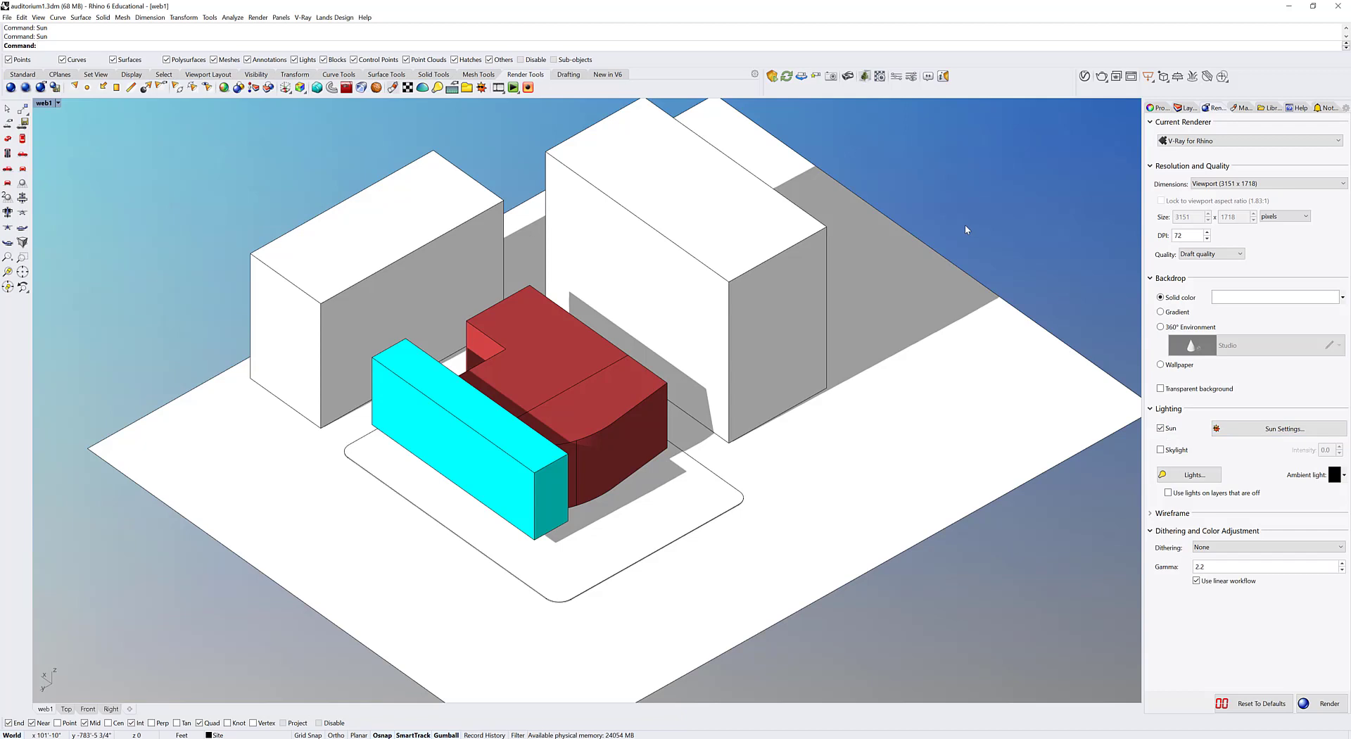
key("Return")
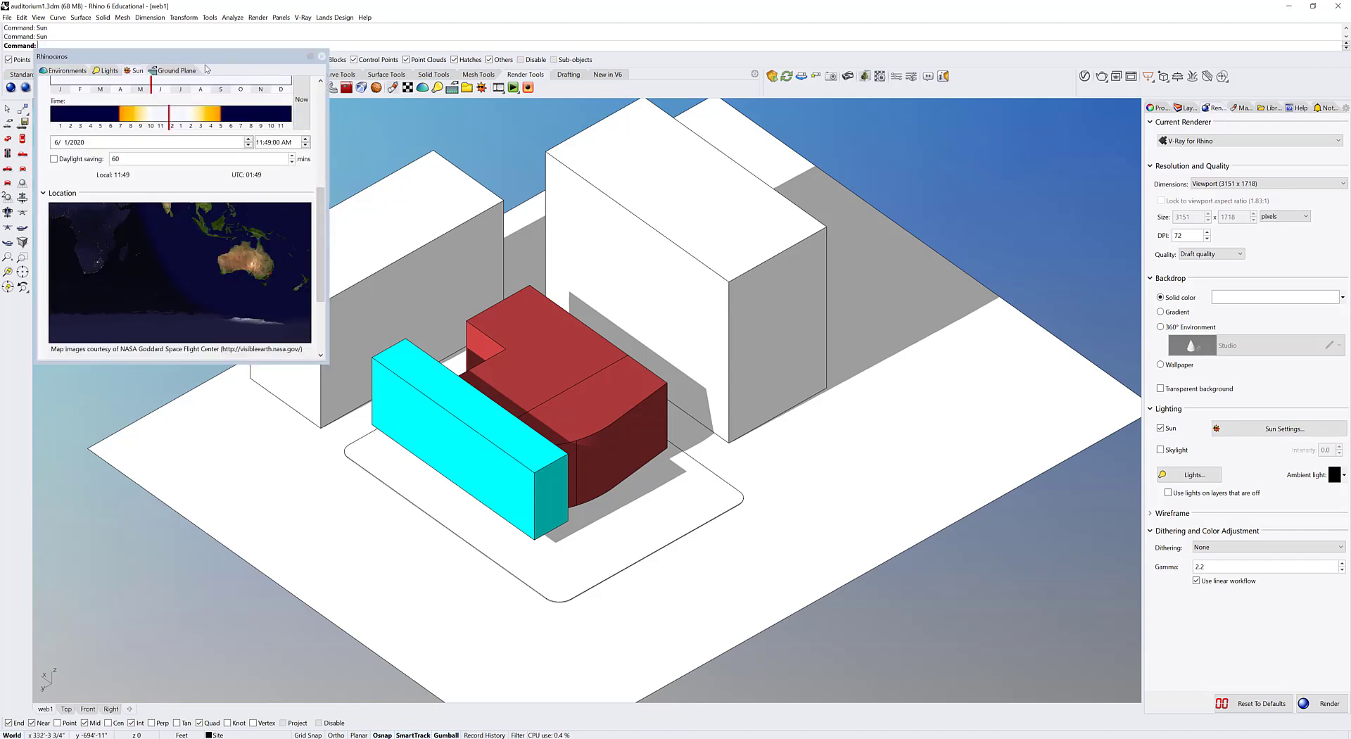
left_click_drag(218, 53, 239, 89)
left_click(347, 91)
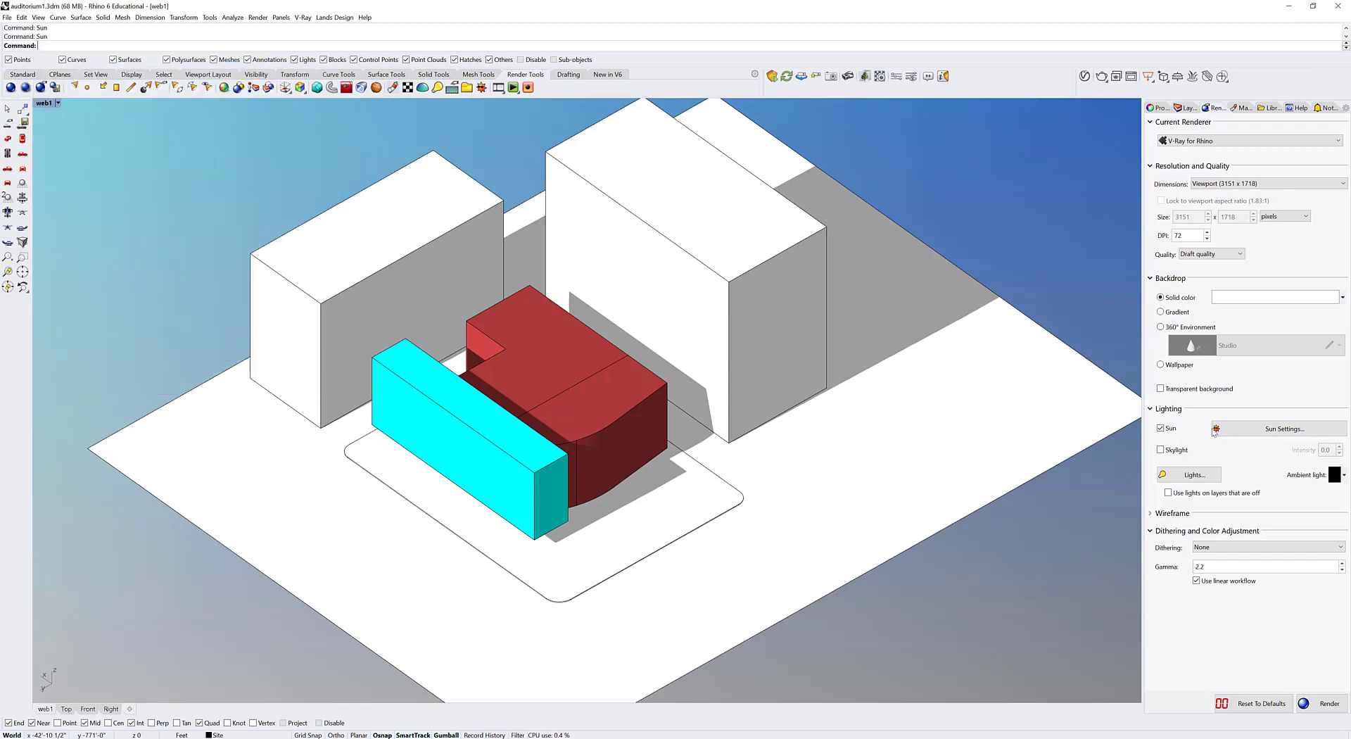
Set the sun's north angle to 76° in the sun settings and apply it.
left_click(1259, 423)
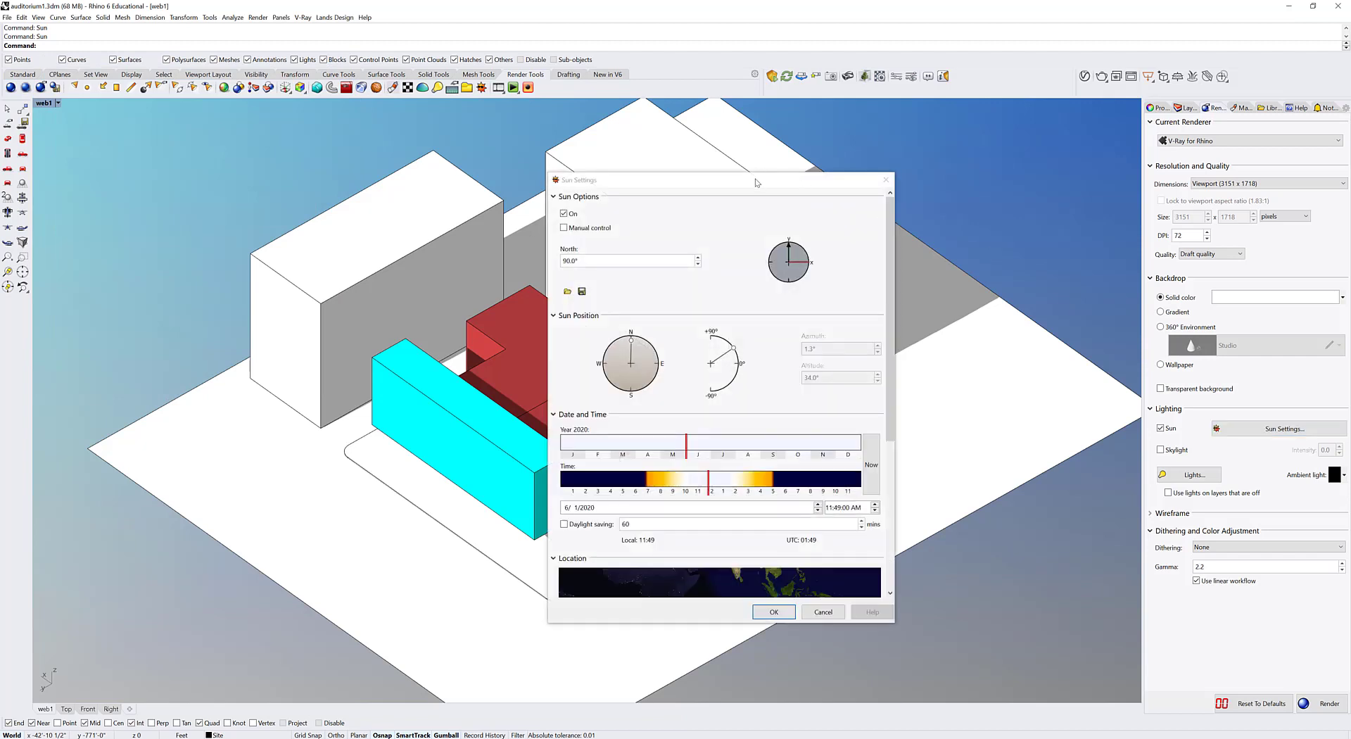
left_click_drag(764, 175, 978, 131)
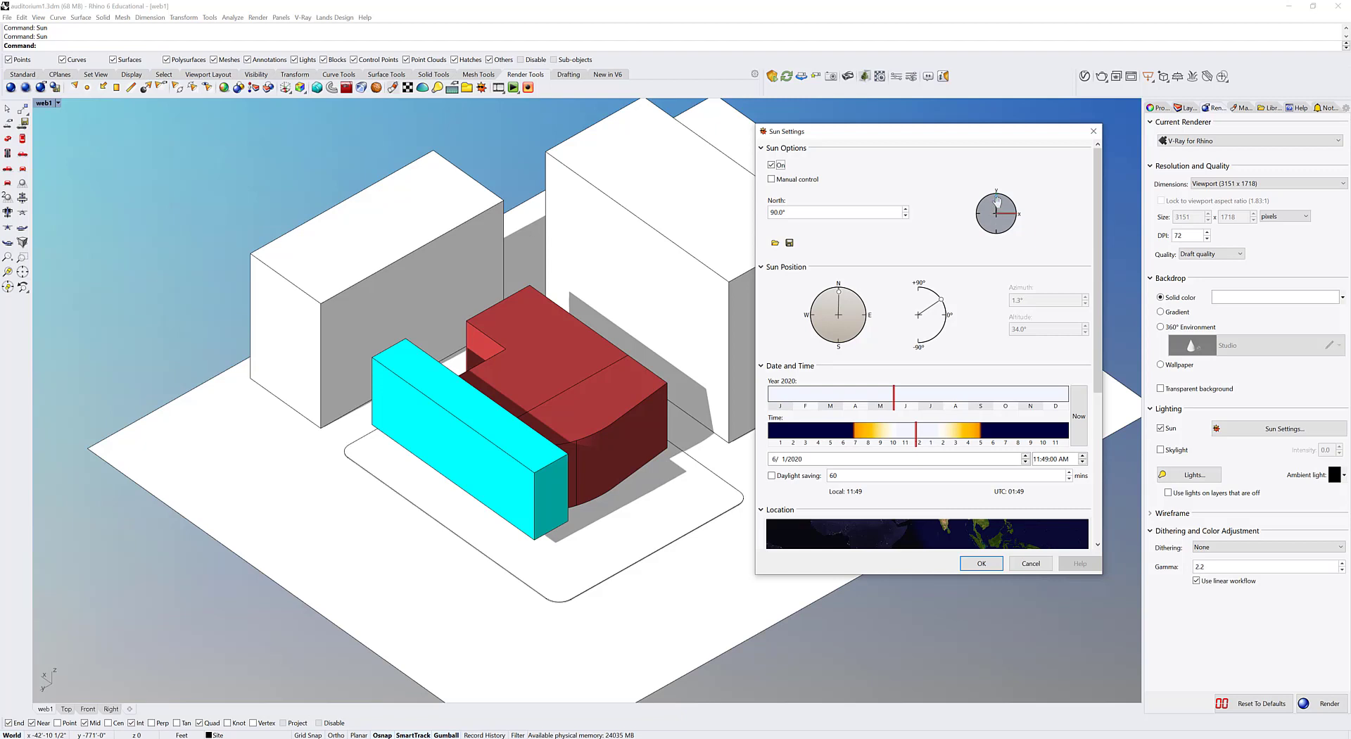
double_click(792, 217)
type("76")
key("Tab")
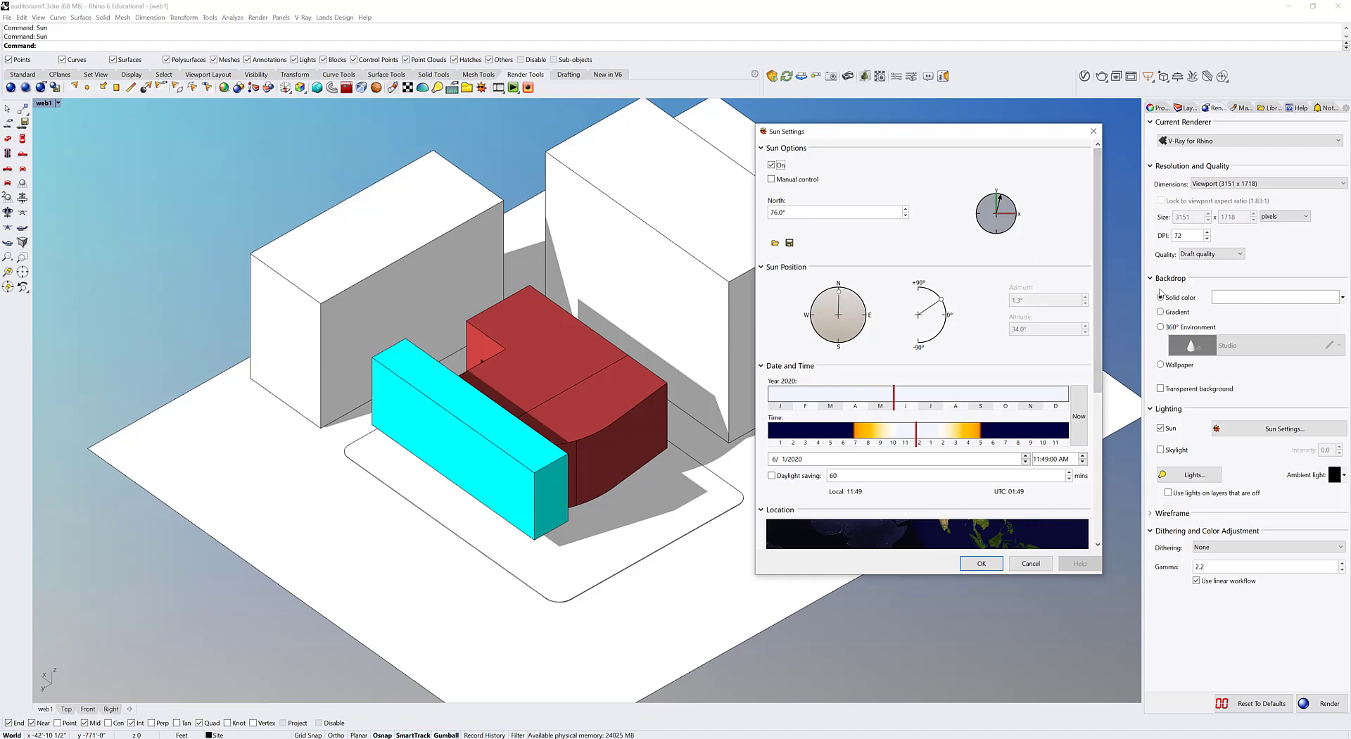
left_click_drag(1095, 273, 1098, 297)
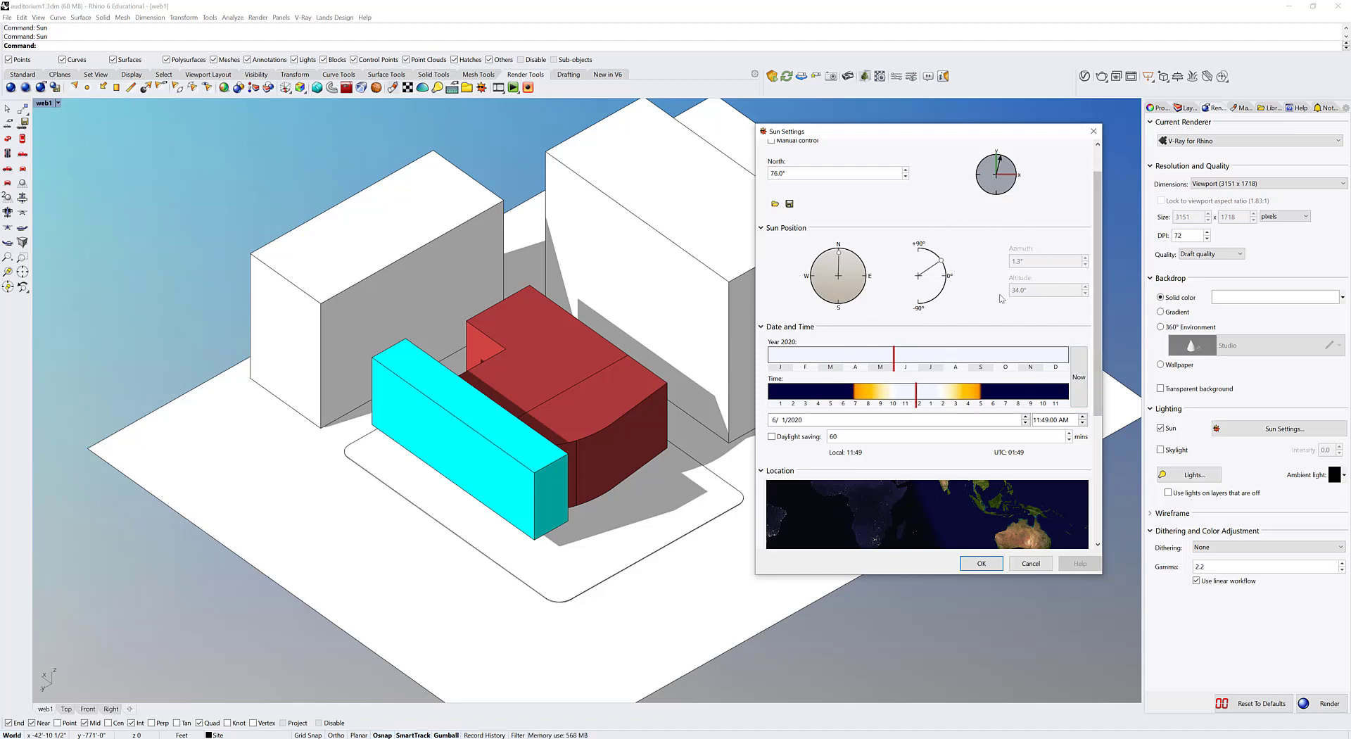
left_click_drag(1098, 306, 1103, 367)
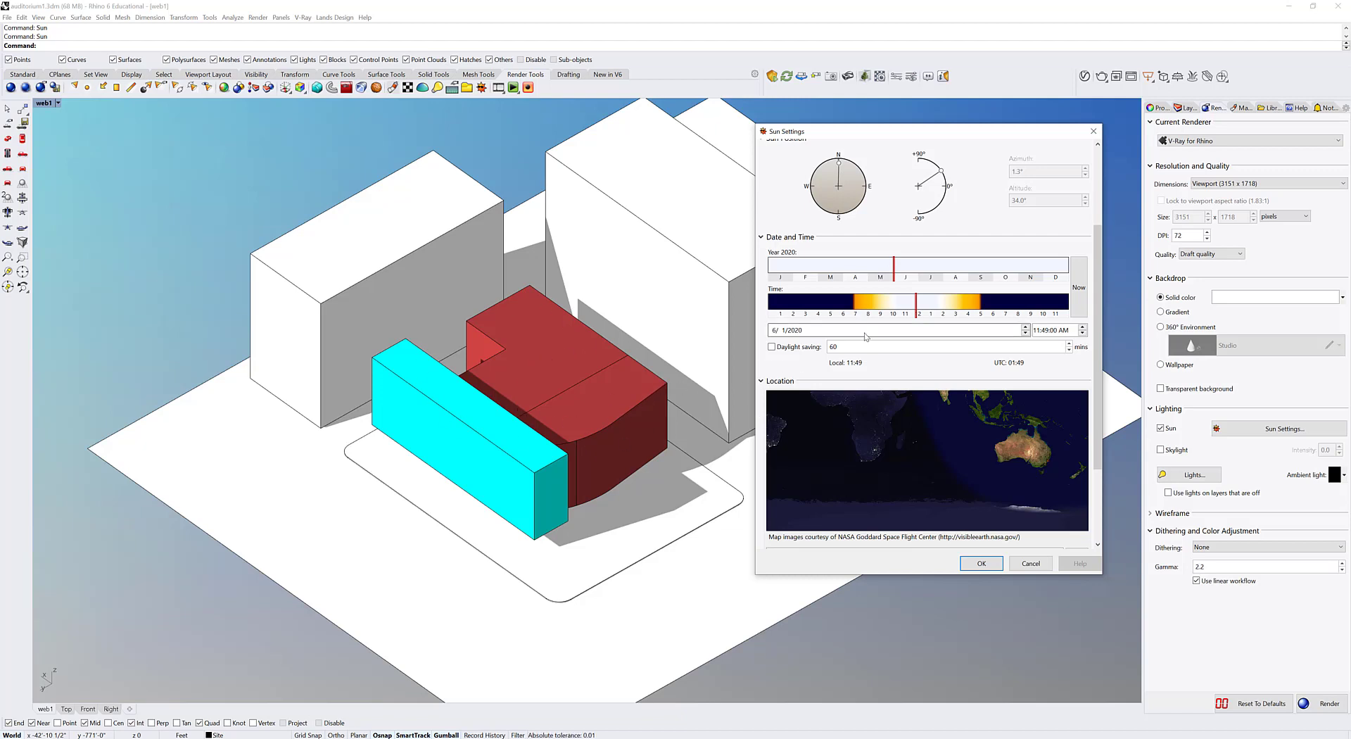
left_click(1000, 566)
Switch the web1 viewport's display mode to Rendered.
left_click(58, 104)
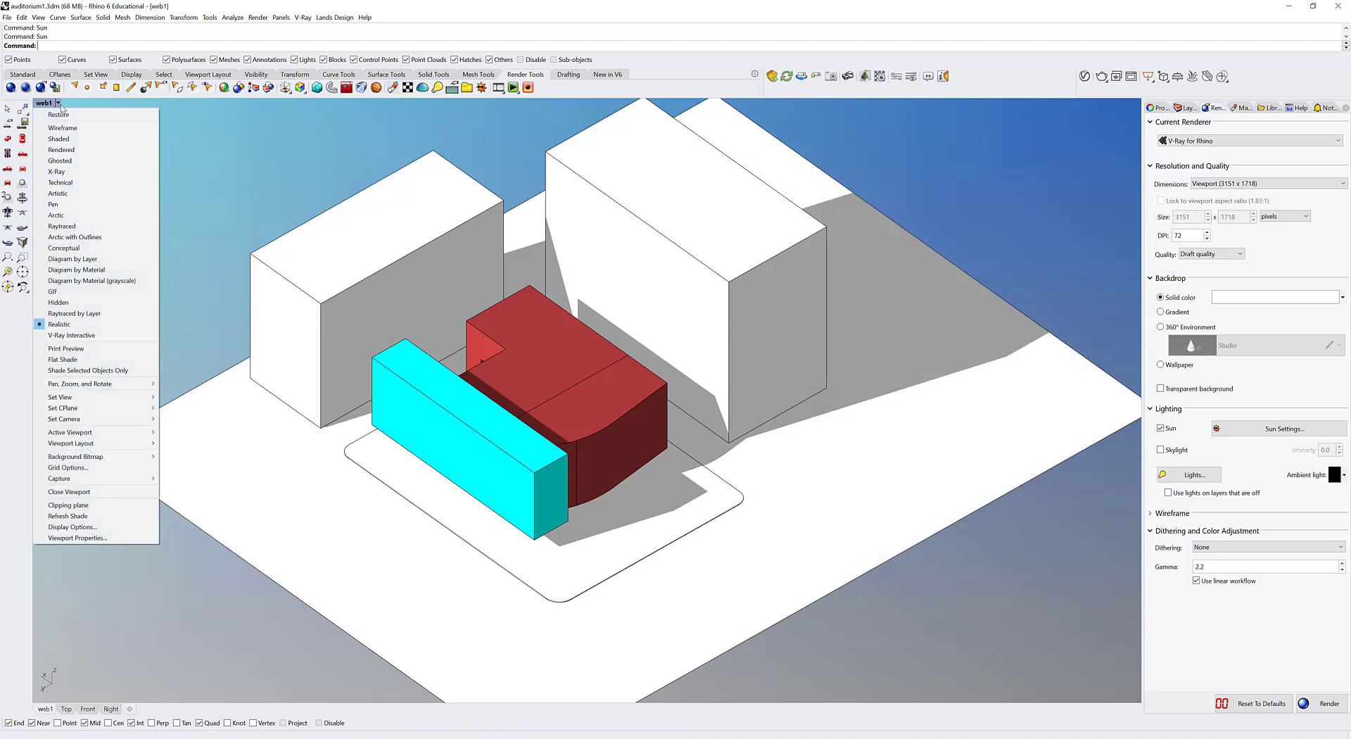
left_click(78, 153)
left_click(60, 103)
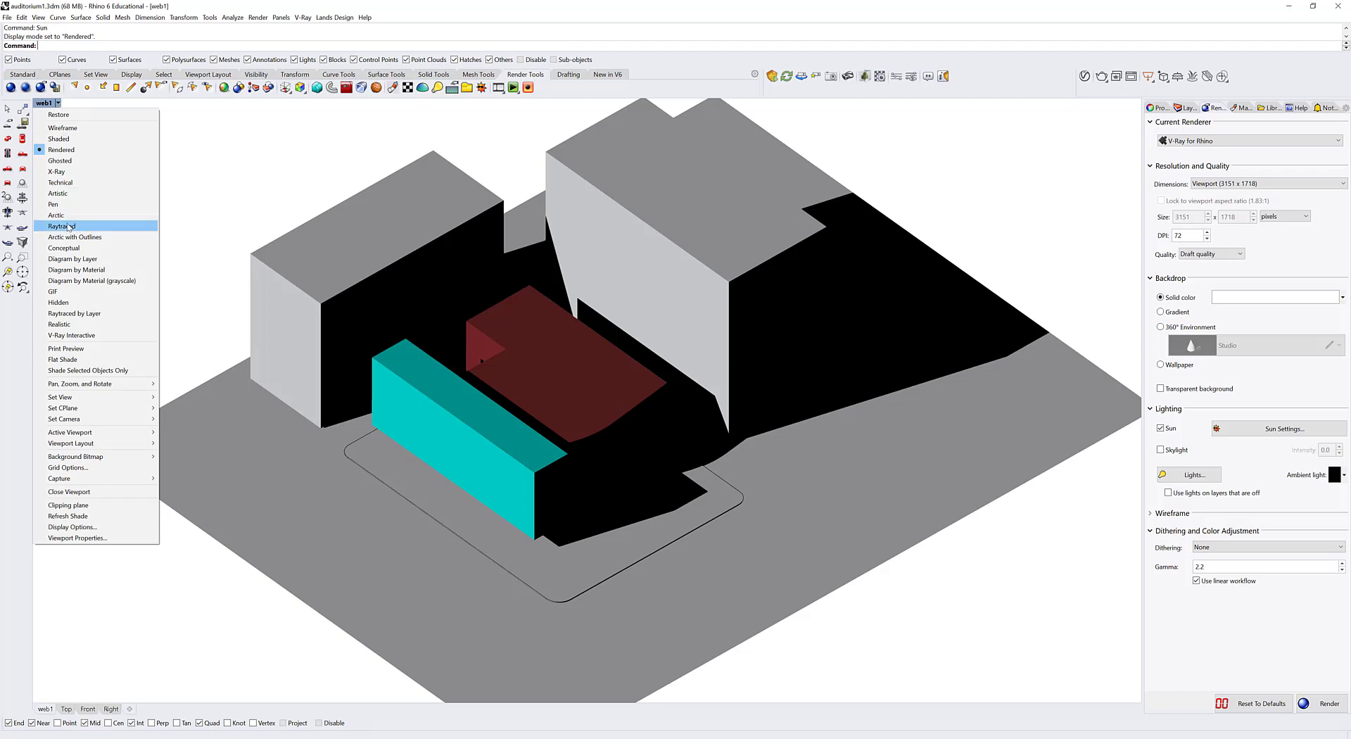
left_click(194, 153)
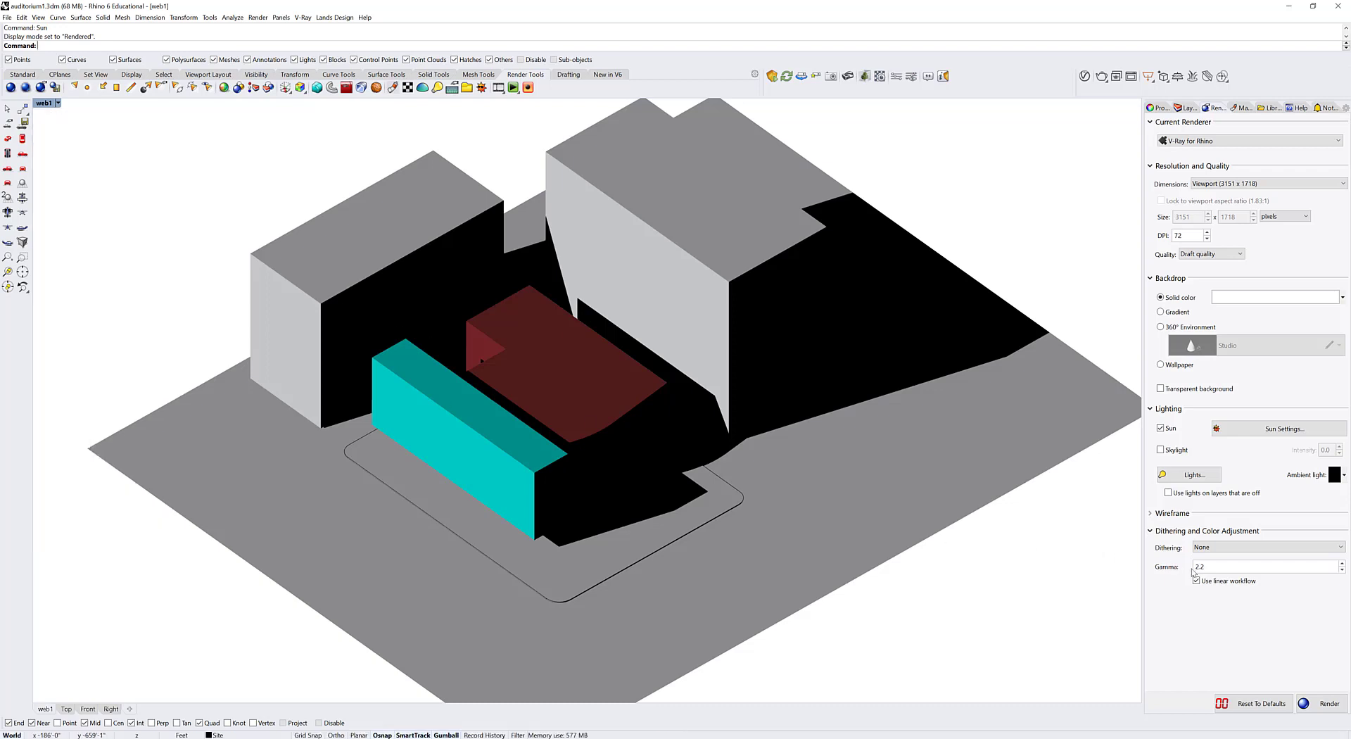
Review the shadow options of the Rendered display mode, keeping the video memory usage / shadow size at maximum.
type("Options")
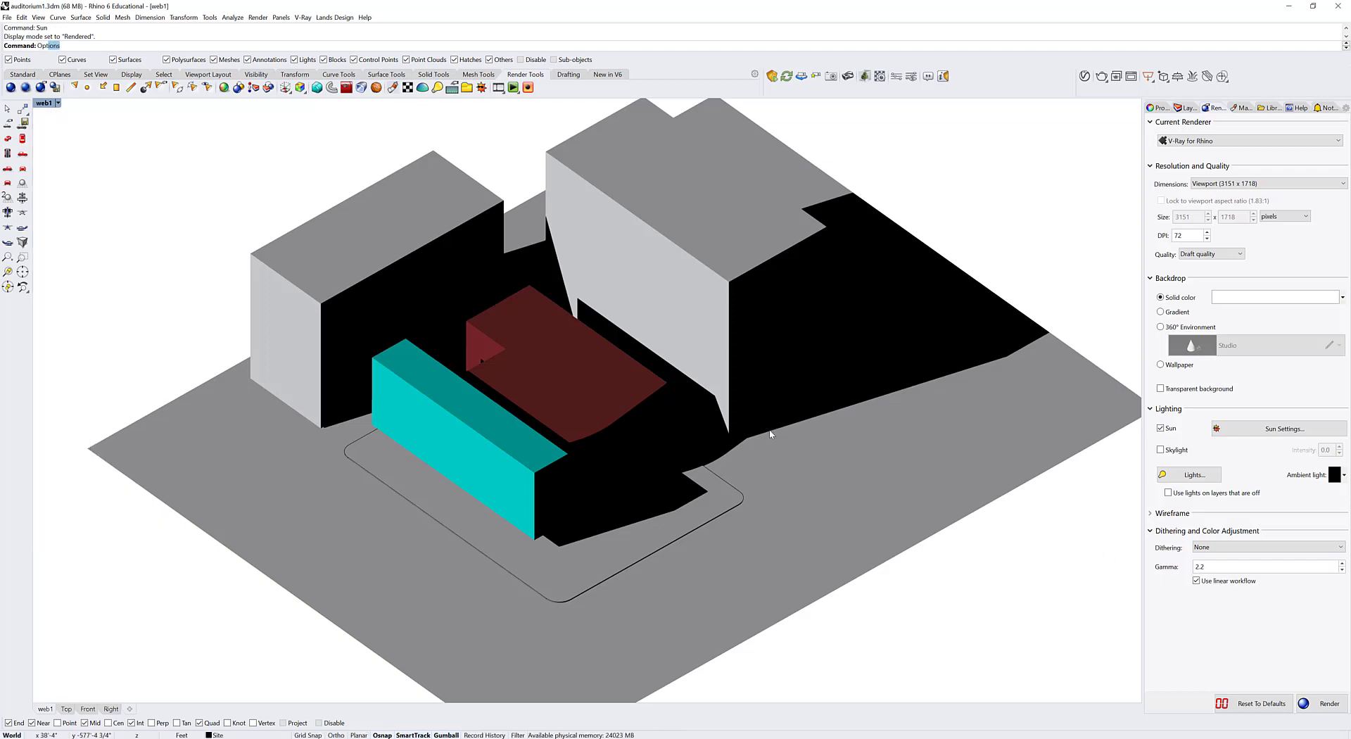
key("Return")
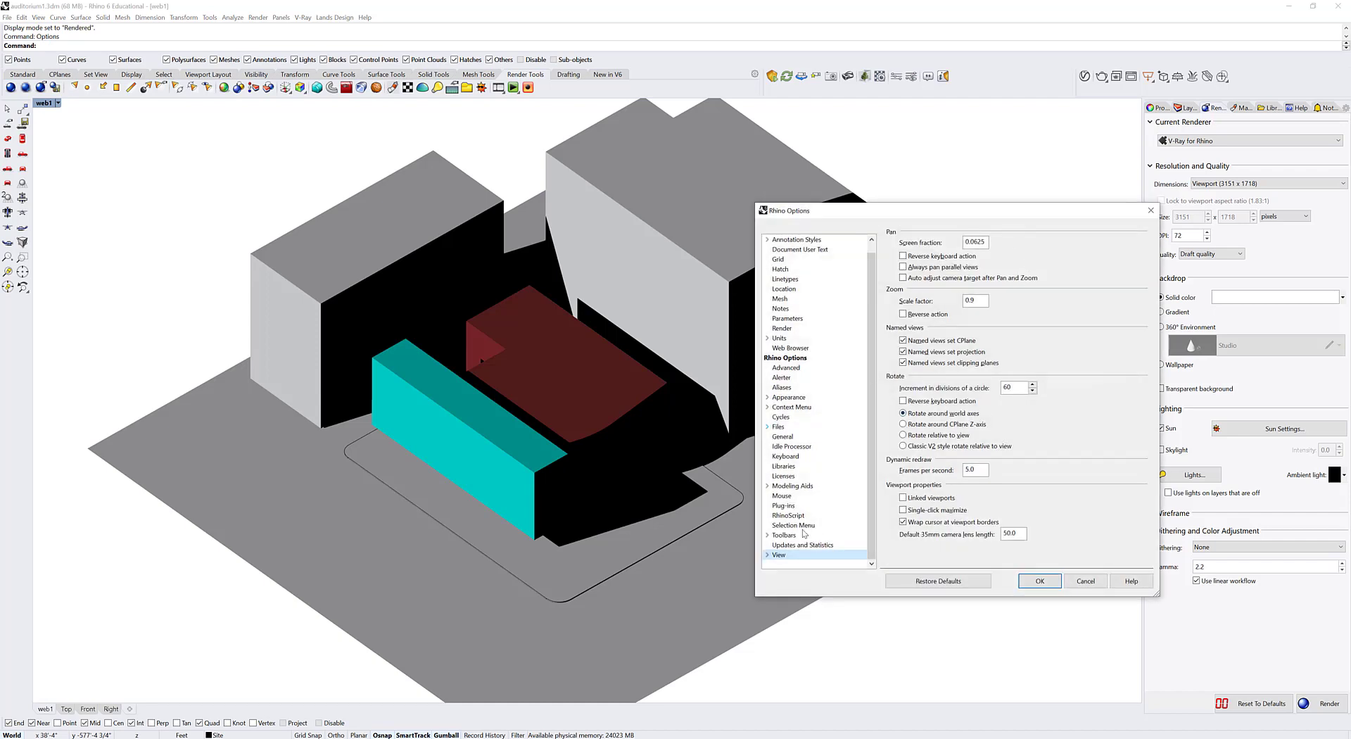
left_click(768, 555)
left_click(776, 546)
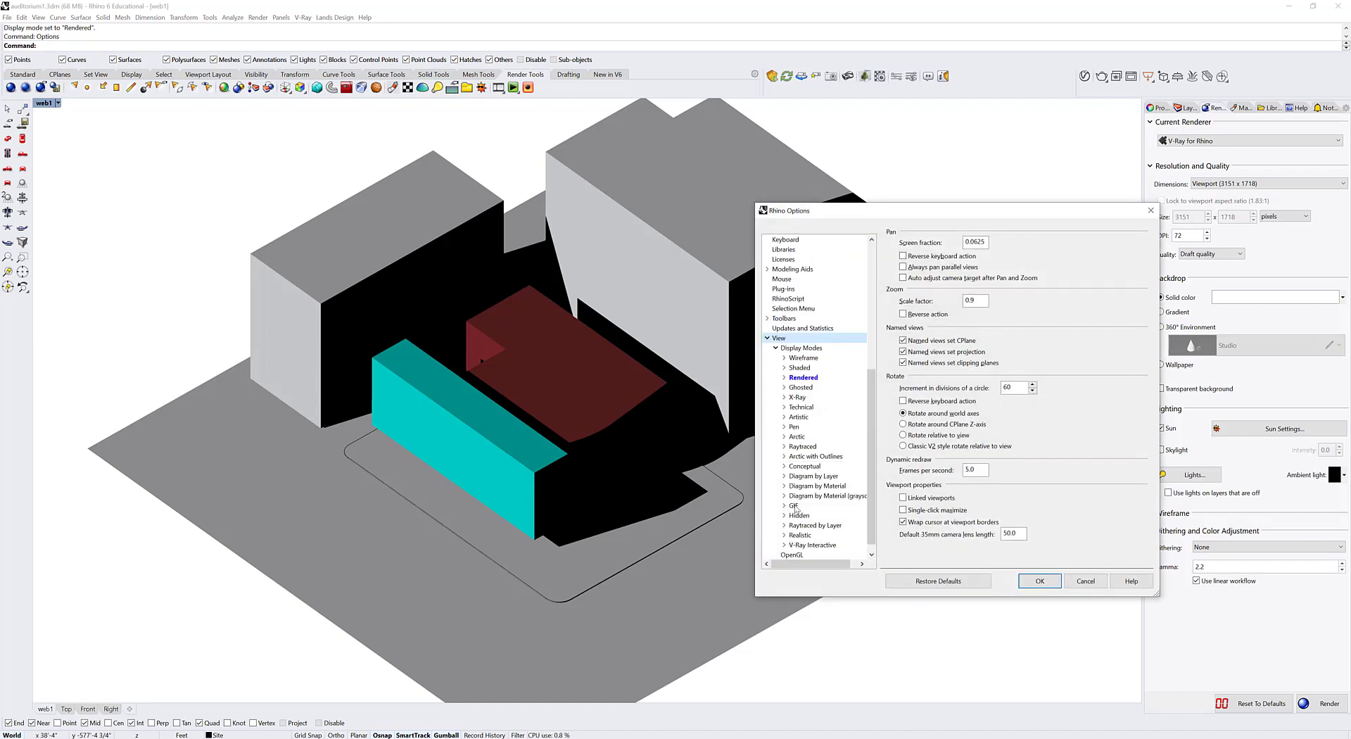
left_click(810, 381)
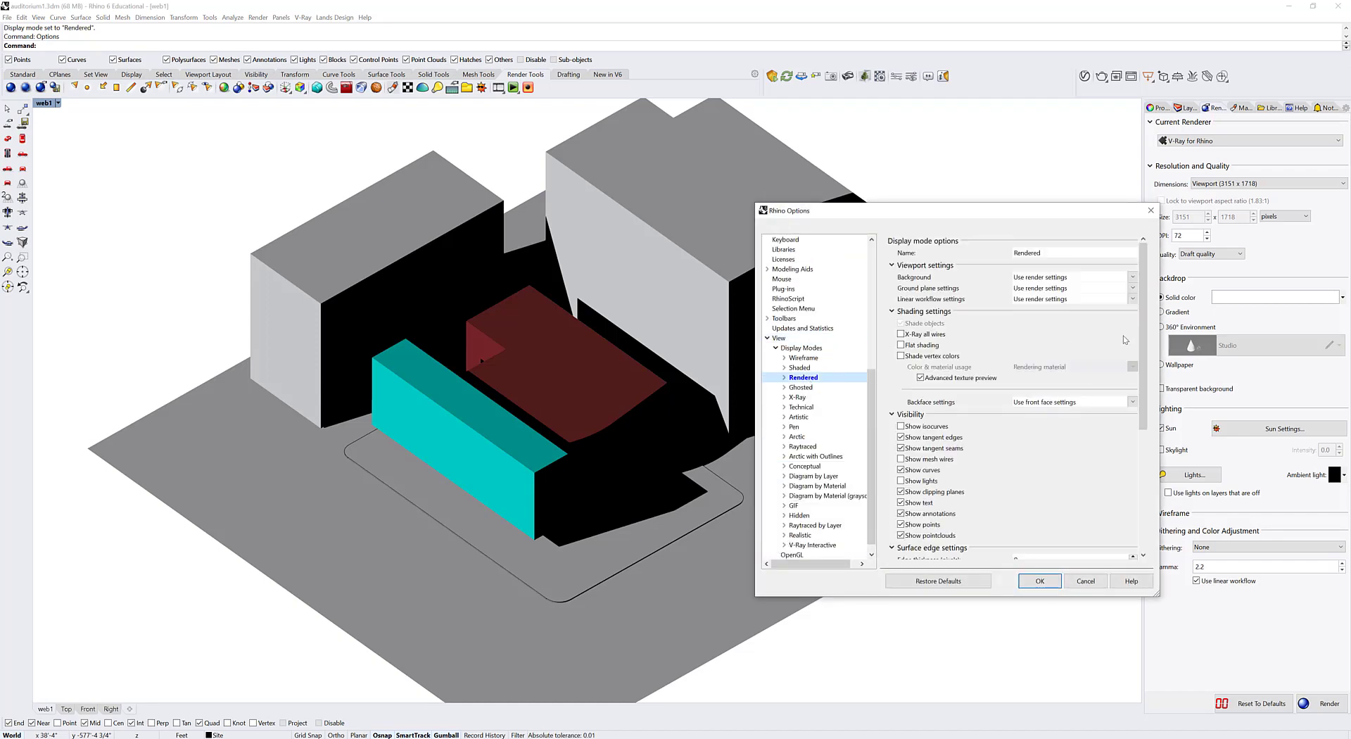
scroll(1147, 343, "down", 3)
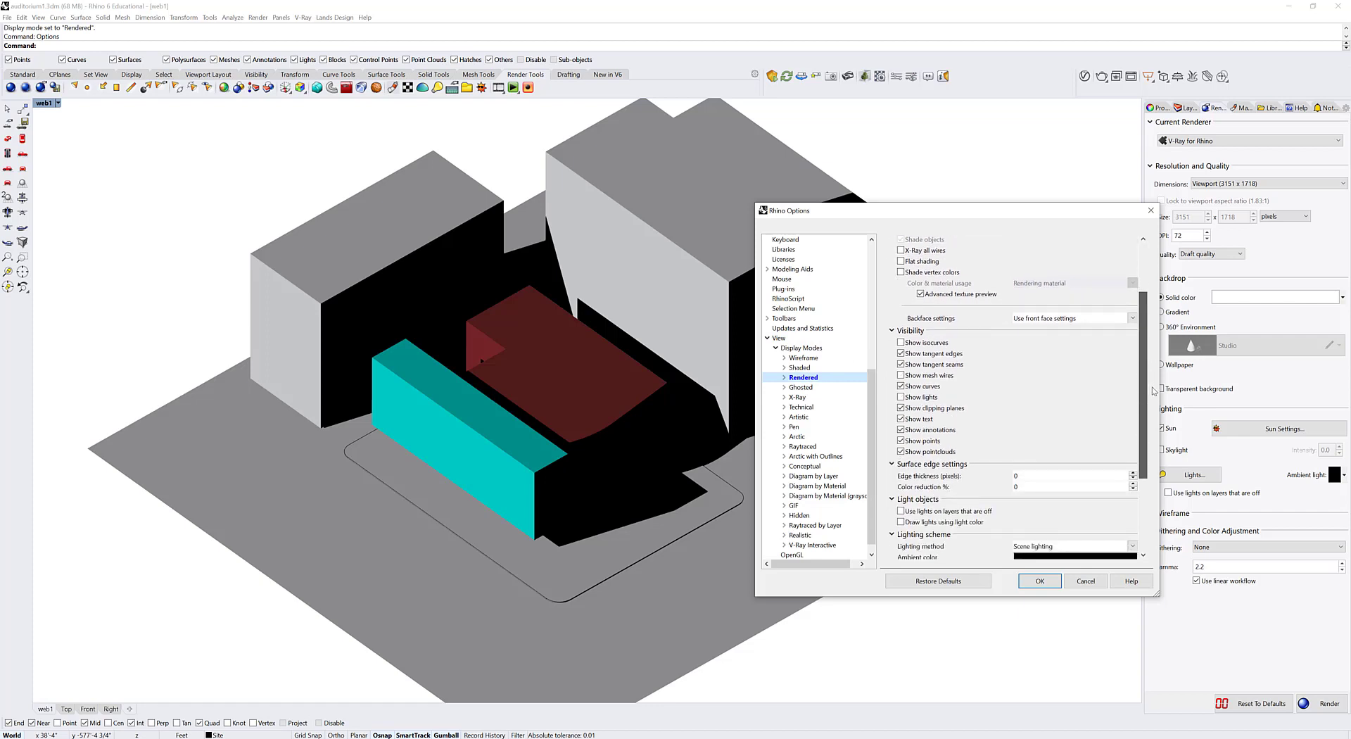
left_click(786, 378)
left_click(810, 407)
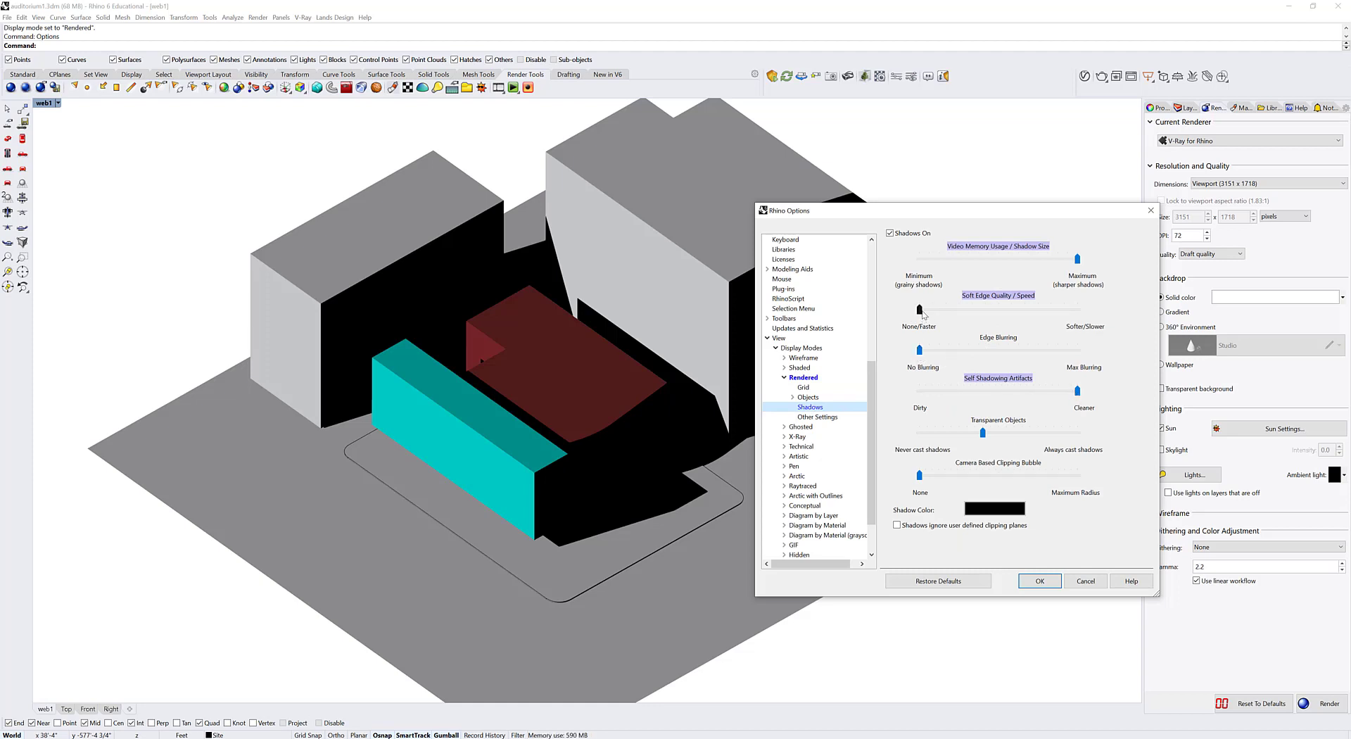
mouse_move(1077, 258)
left_mouse_down()
mouse_move(901, 277)
mouse_move(959, 259)
mouse_move(1078, 259)
left_mouse_up()
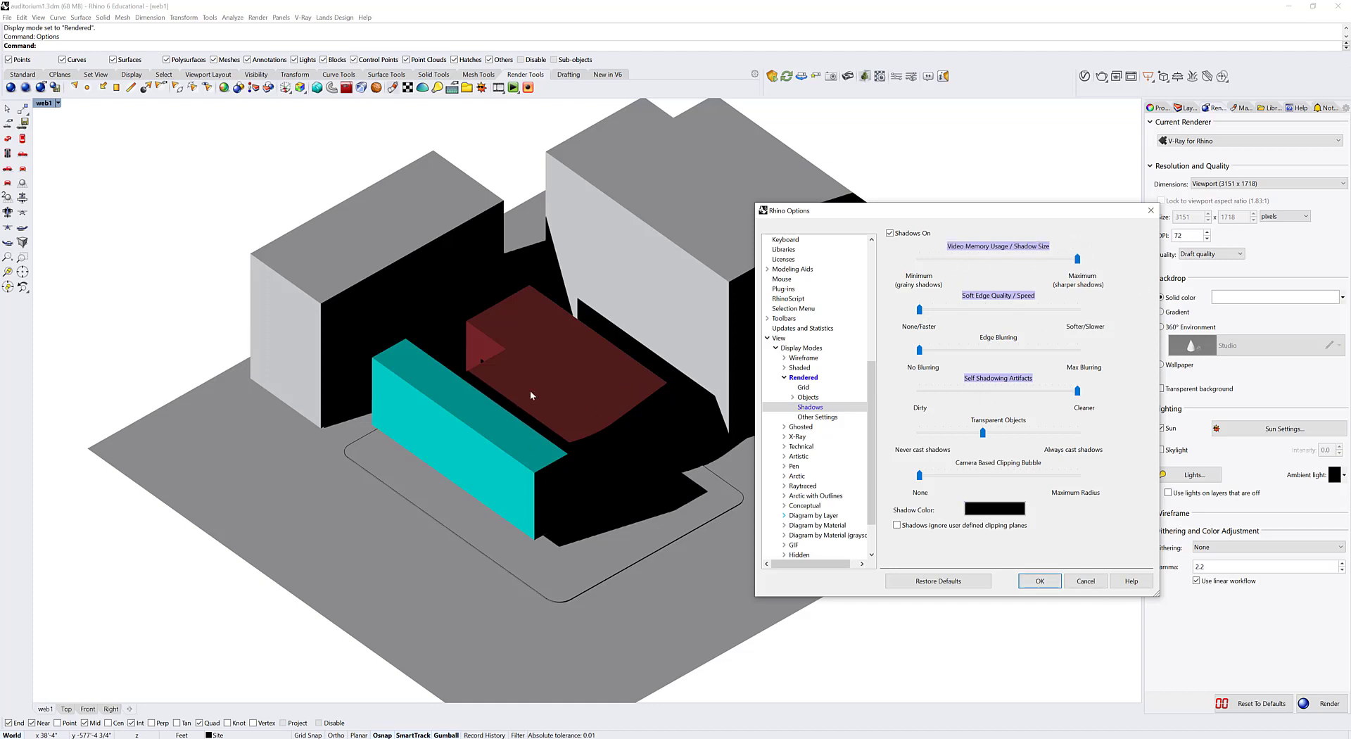
left_click(1036, 583)
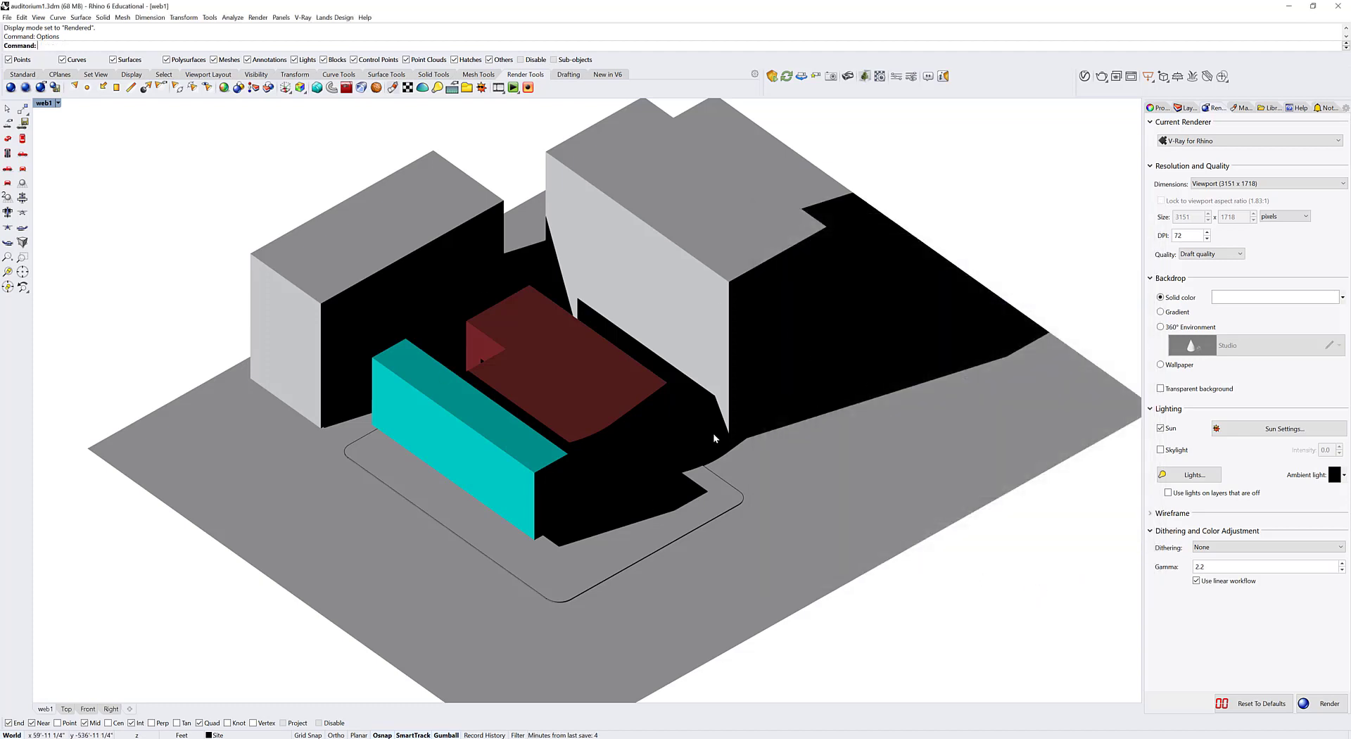
Search the sun's location list for "brussel" and set the location to Brussels (Bruxelles), Belgium.
left_click(1223, 430)
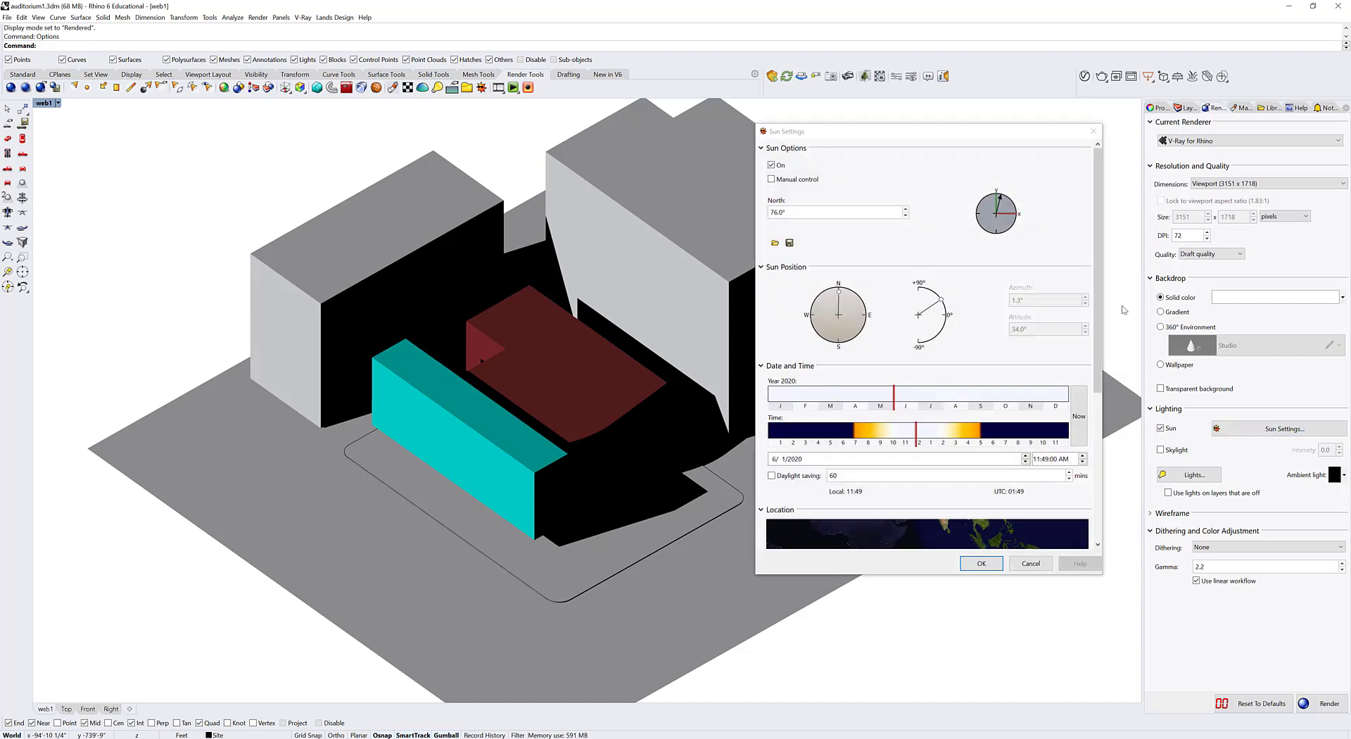
scroll(1102, 336, "down", 1)
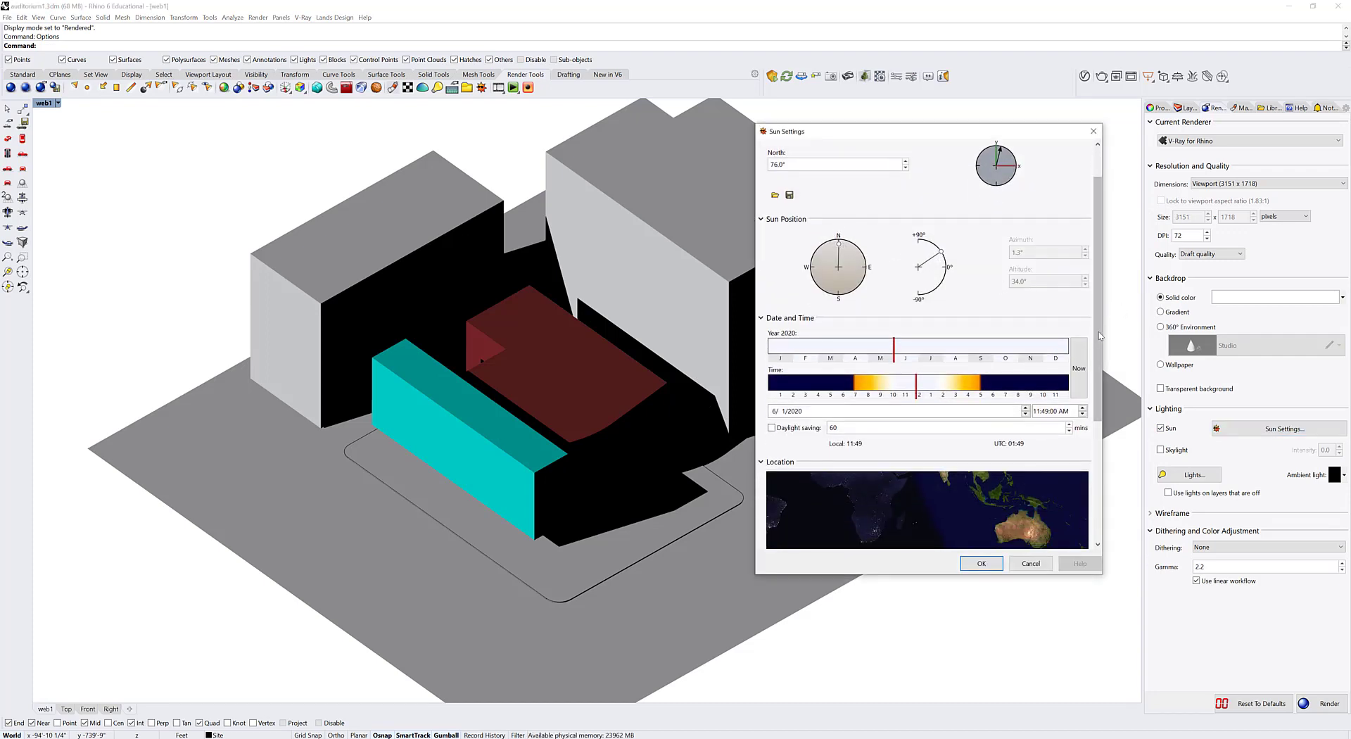
scroll(1100, 332, "down", 2)
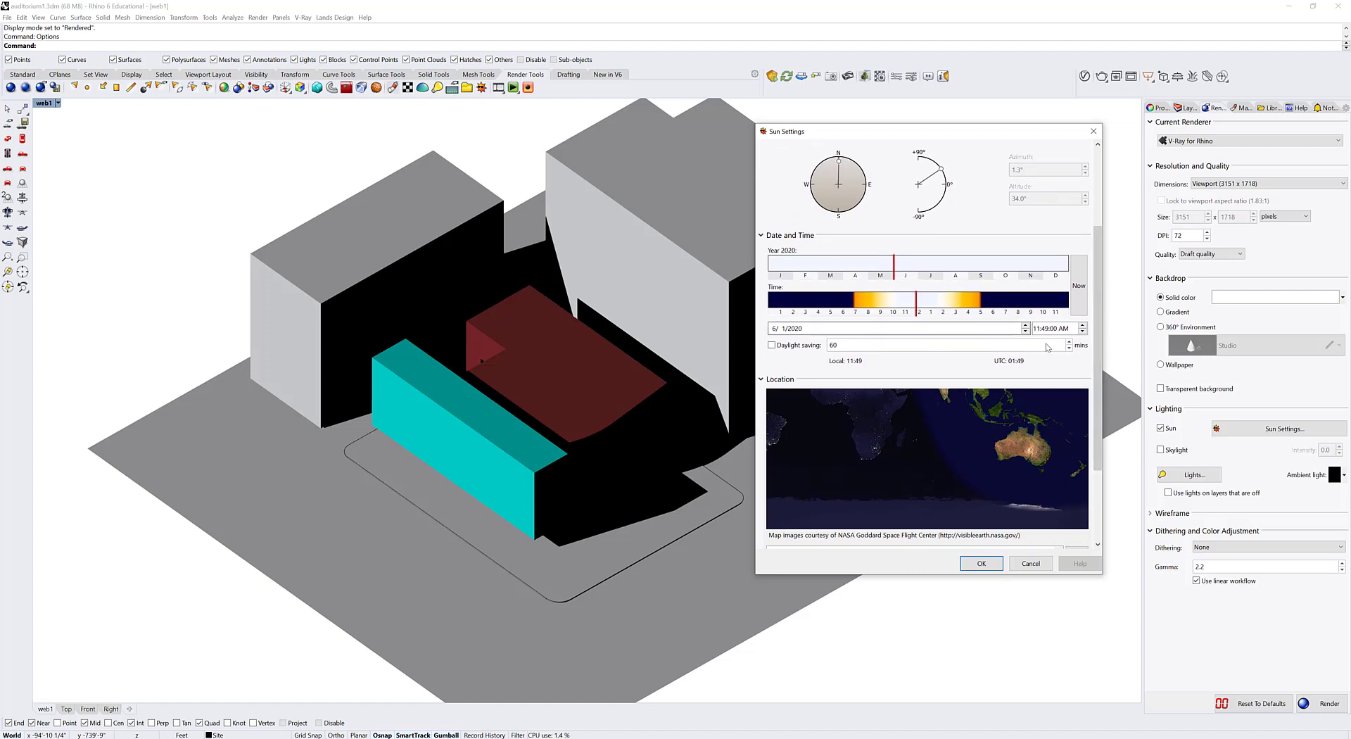
scroll(890, 322, "down", 1)
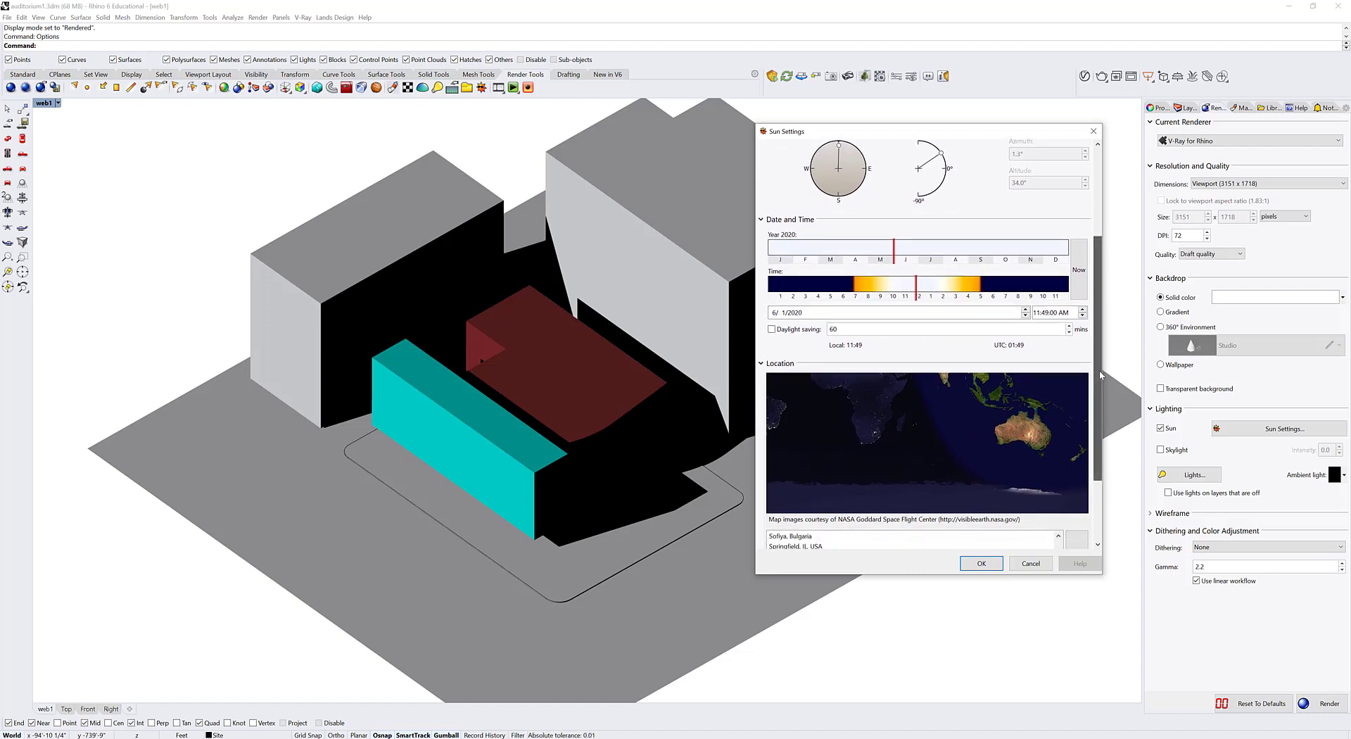
left_click_drag(1100, 370, 1102, 420)
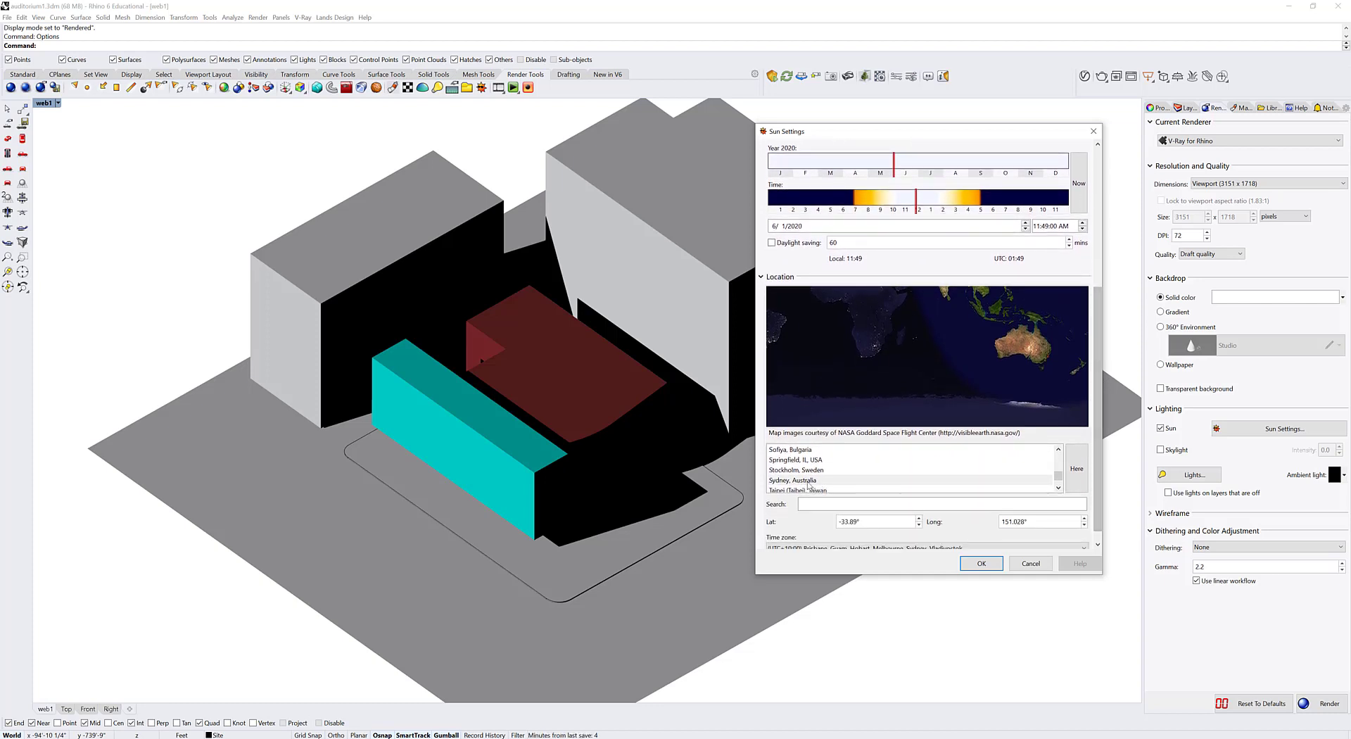
left_click(801, 481)
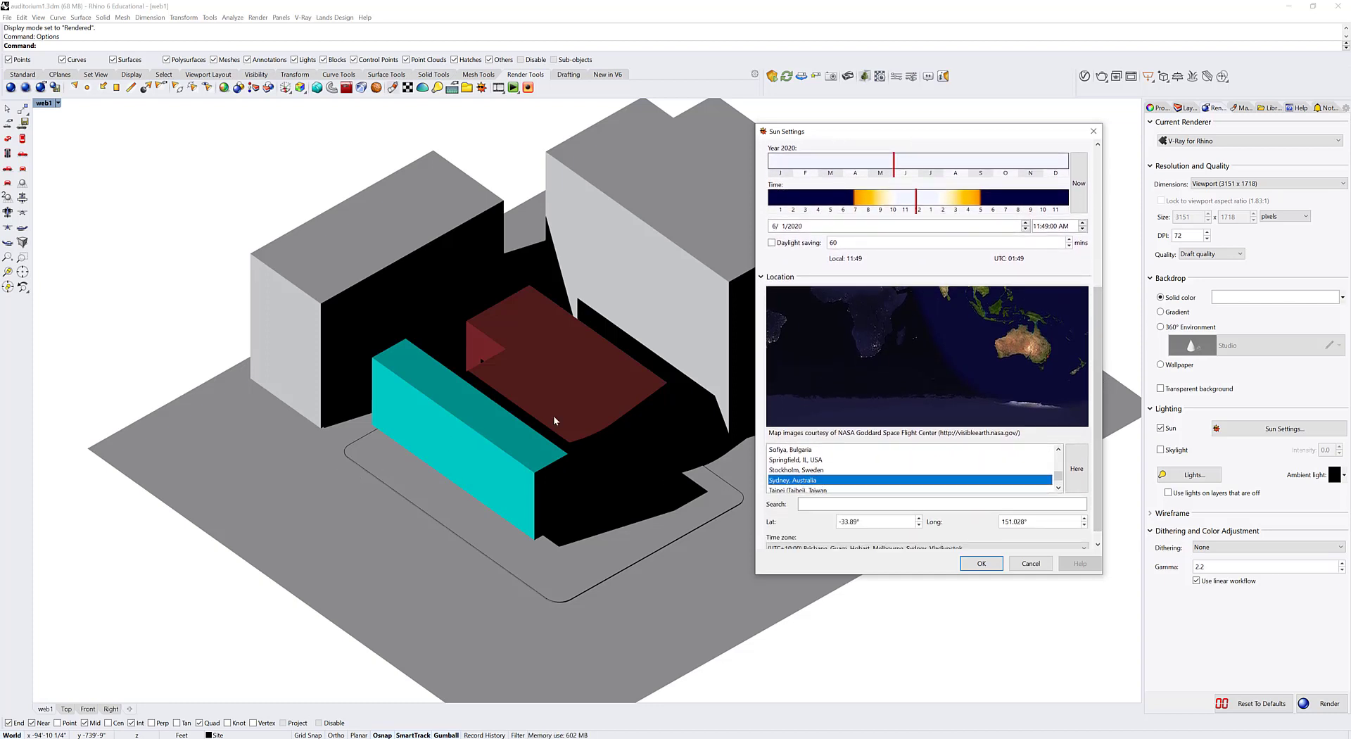
left_click(971, 504)
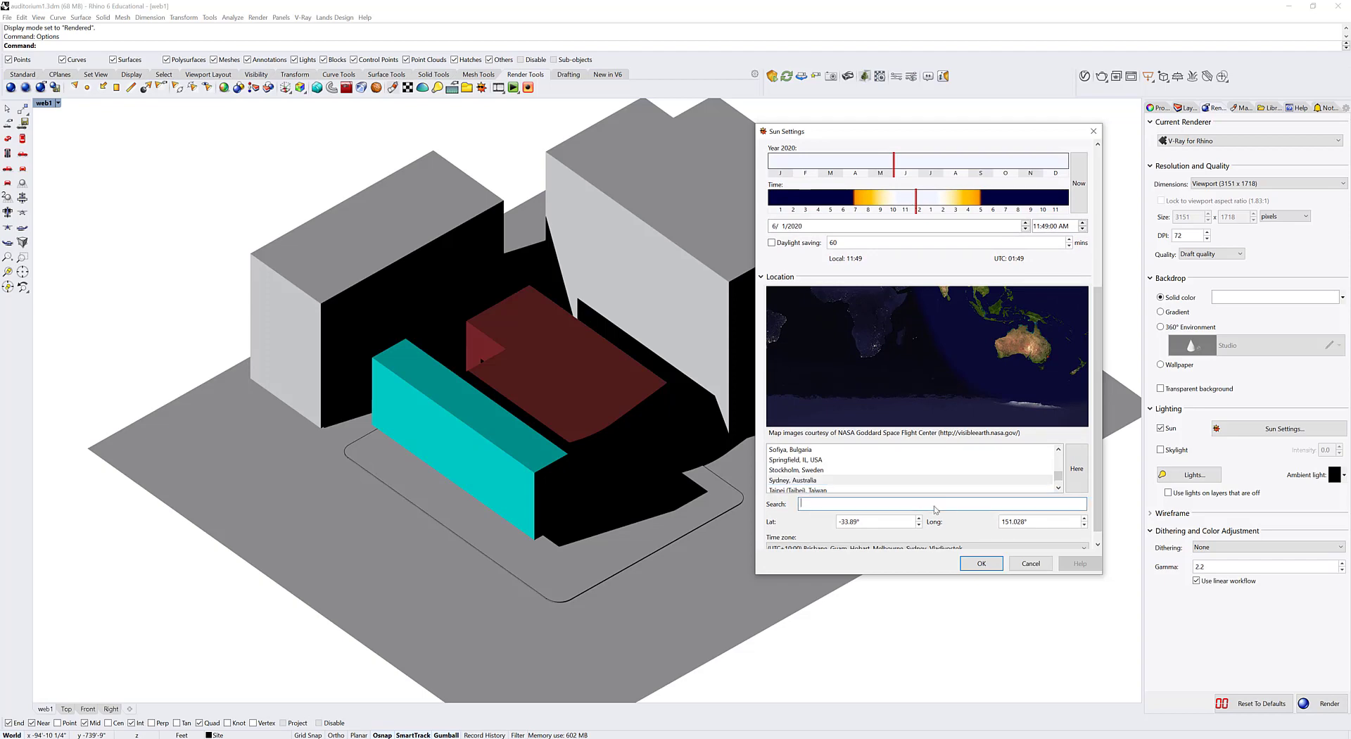
type("brussel")
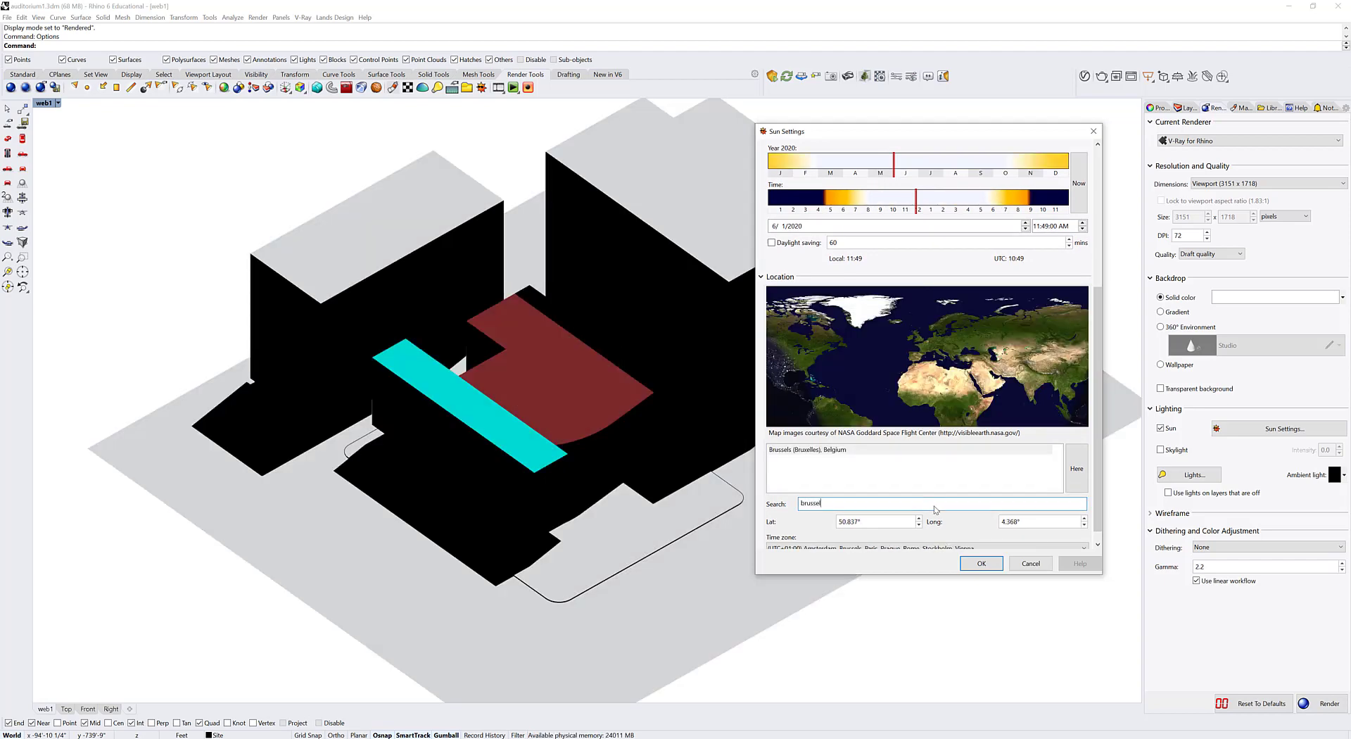
left_click(918, 454)
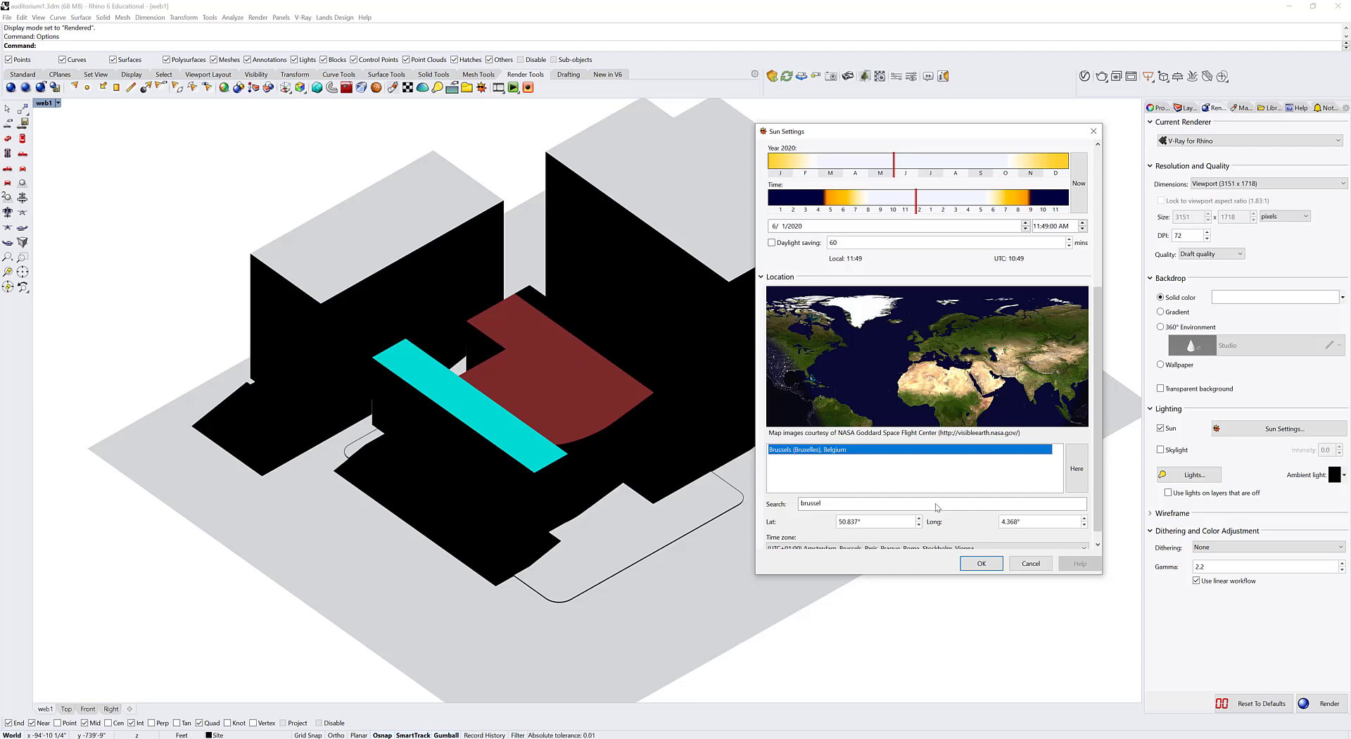
Preview the 6/1/2020 shadows at about 6:45 AM and 12:43 PM, ending with the sun's time at about 7:18 PM.
scroll(887, 296, "up", 3)
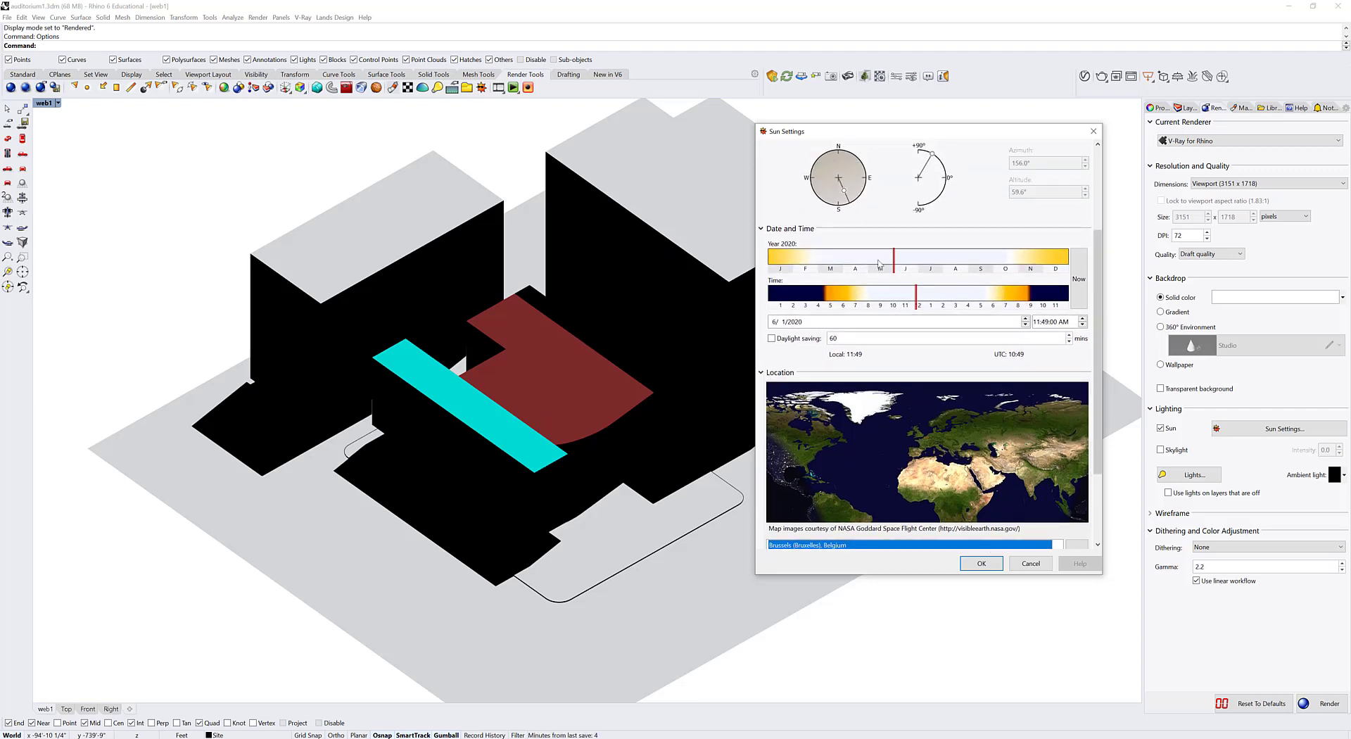
mouse_move(913, 303)
left_mouse_down()
mouse_move(842, 300)
mouse_move(854, 303)
left_mouse_up()
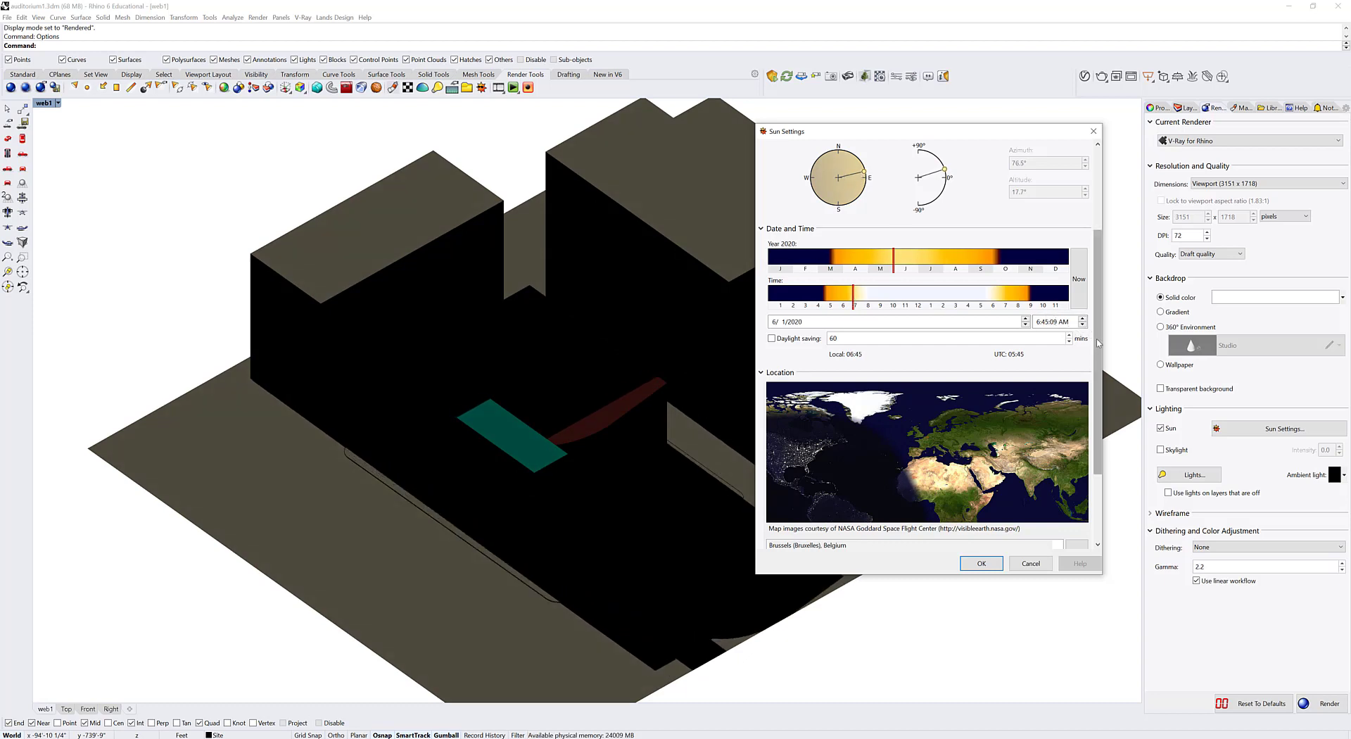
scroll(1098, 338, "up", 2)
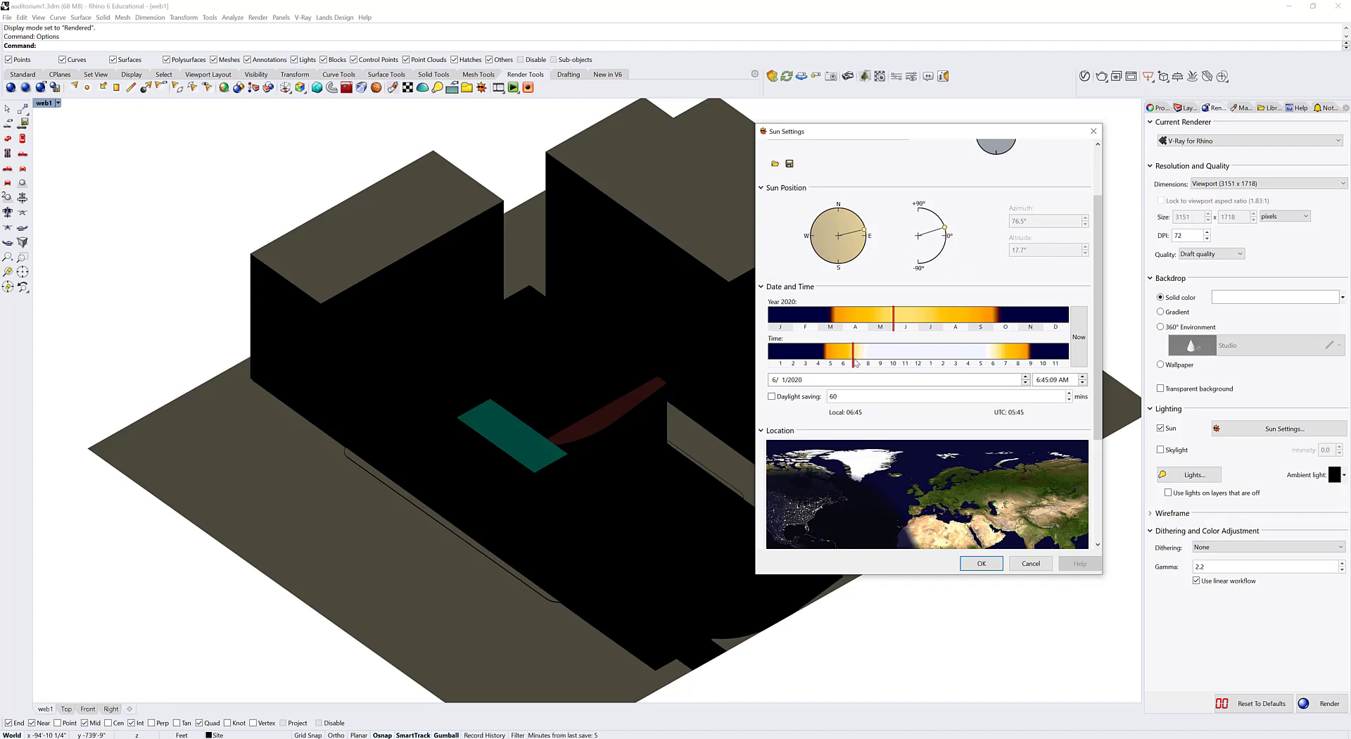
left_click_drag(855, 363, 928, 367)
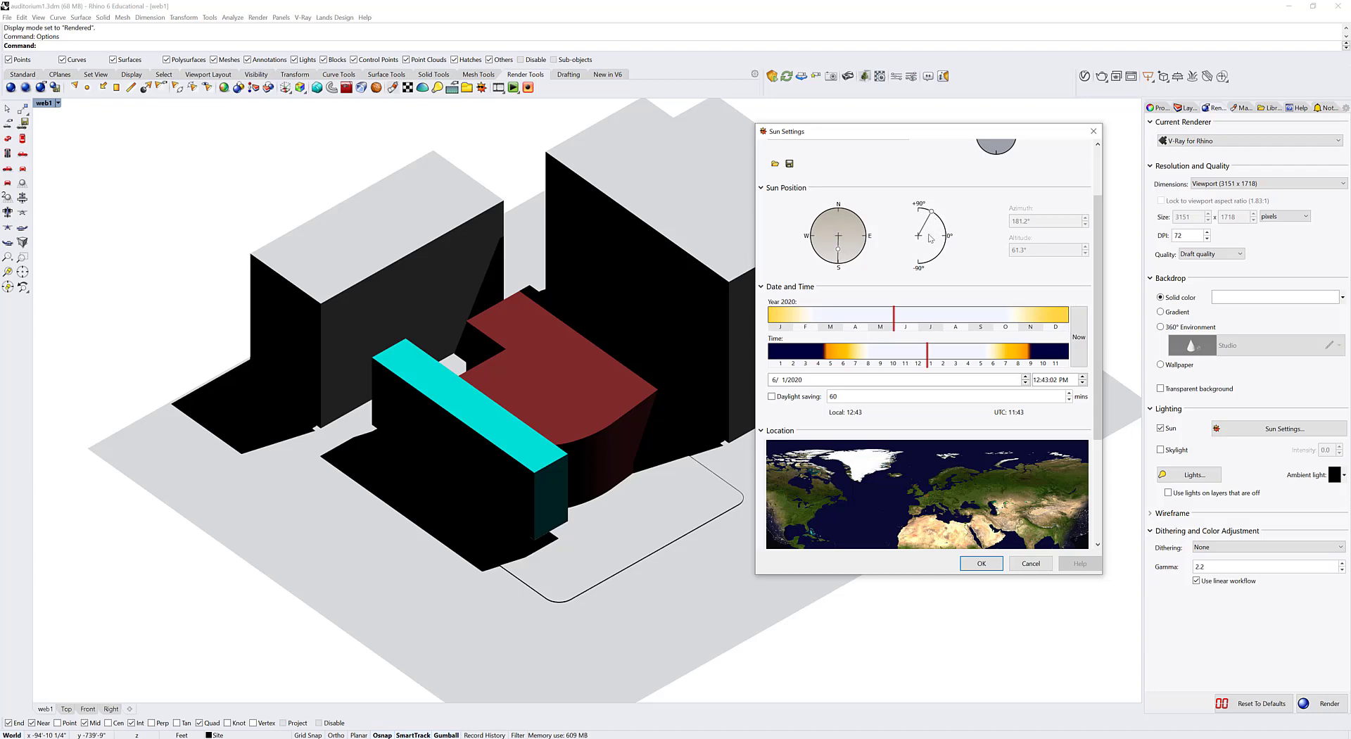
left_click_drag(927, 360, 1012, 359)
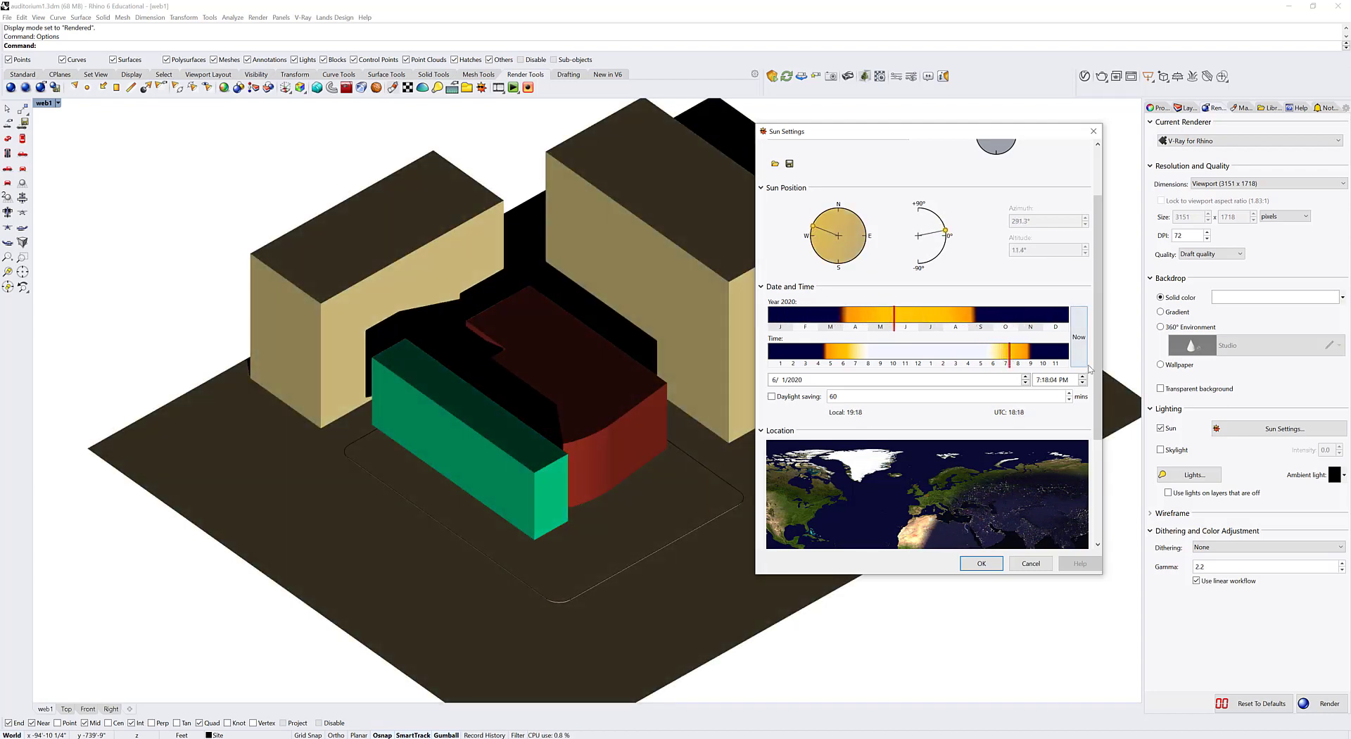
Clear the sun location search and set the location to Casablanca, Morocco, from the city list.
left_click_drag(1097, 378, 760, 495)
key("BackSpace")
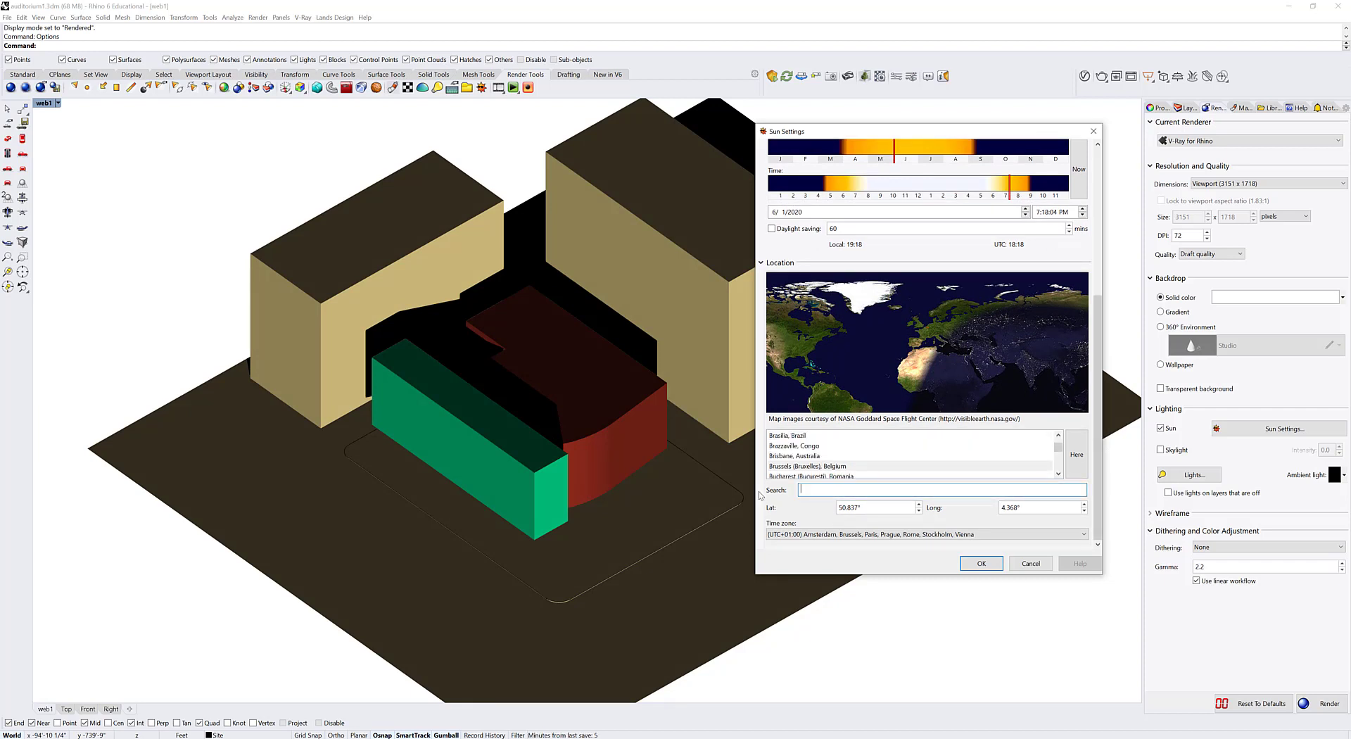
scroll(831, 447, "up", 2)
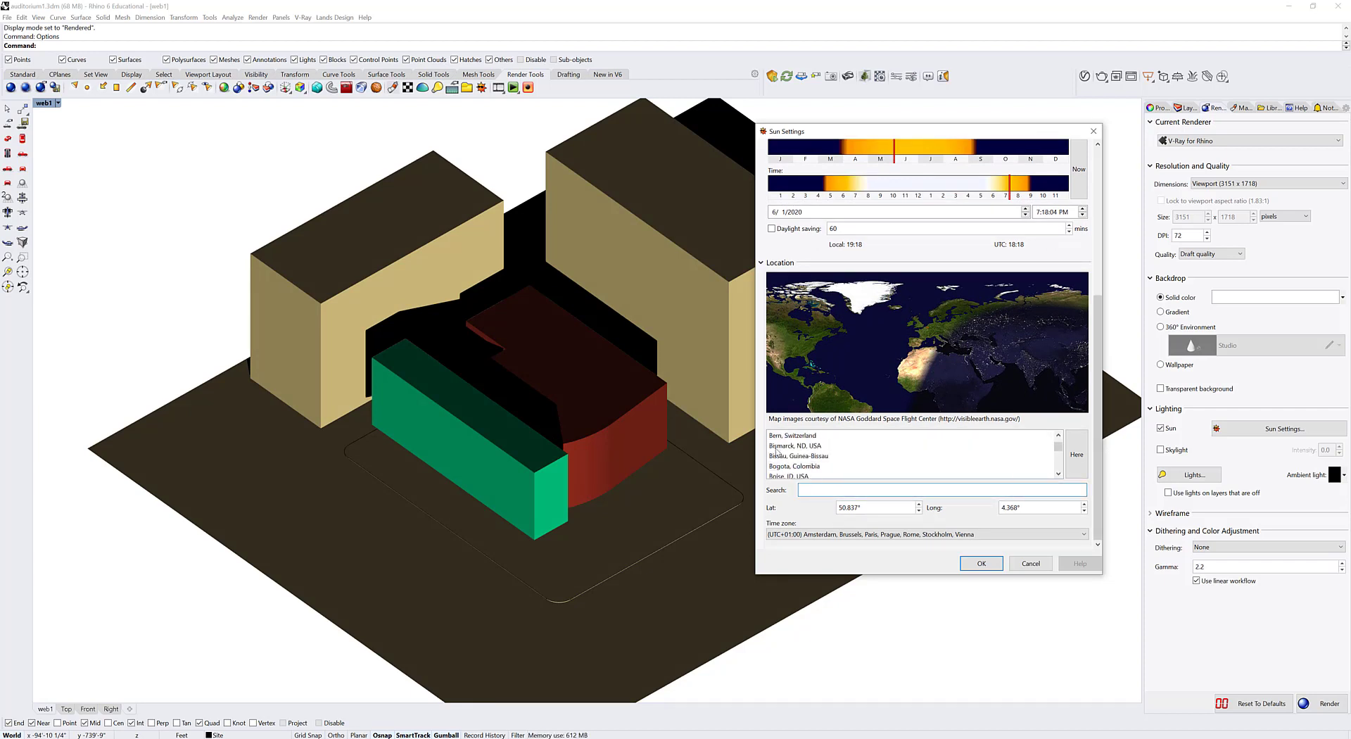
scroll(817, 447, "down", 5)
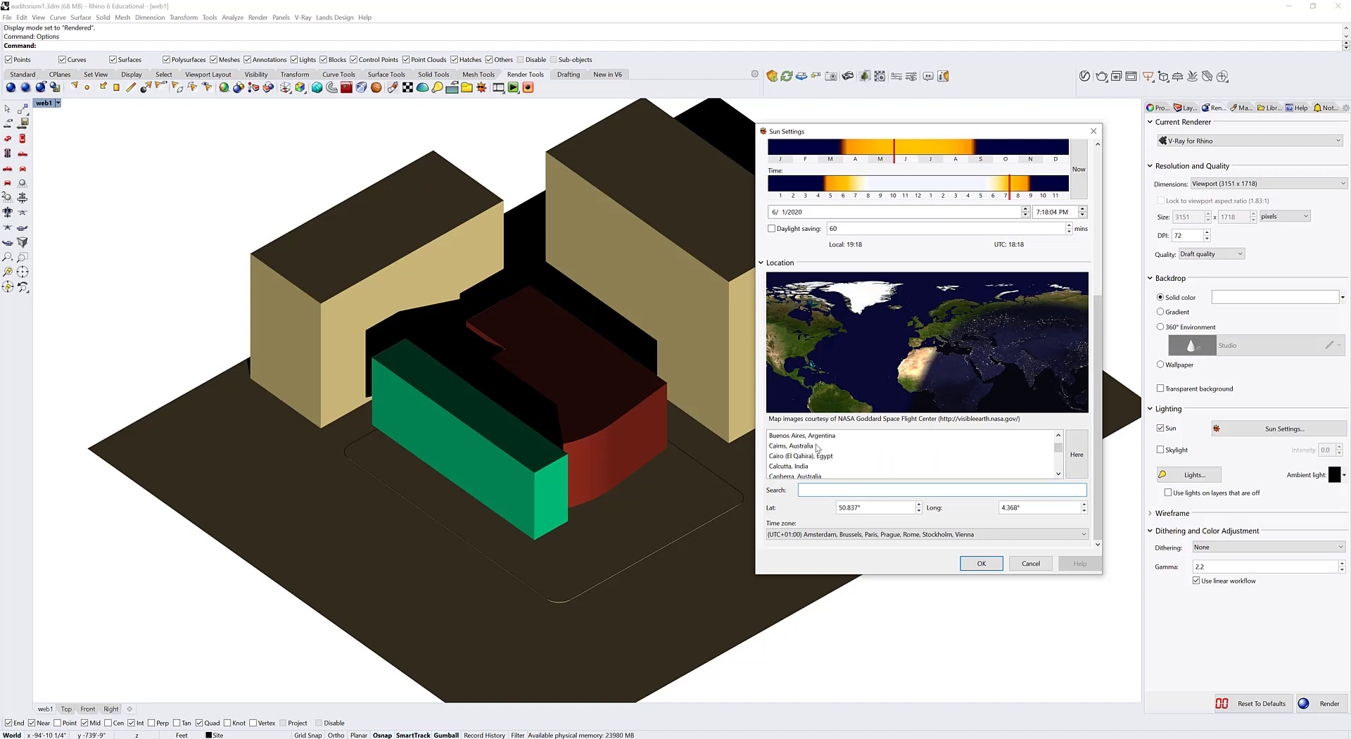
scroll(795, 463, "down", 1)
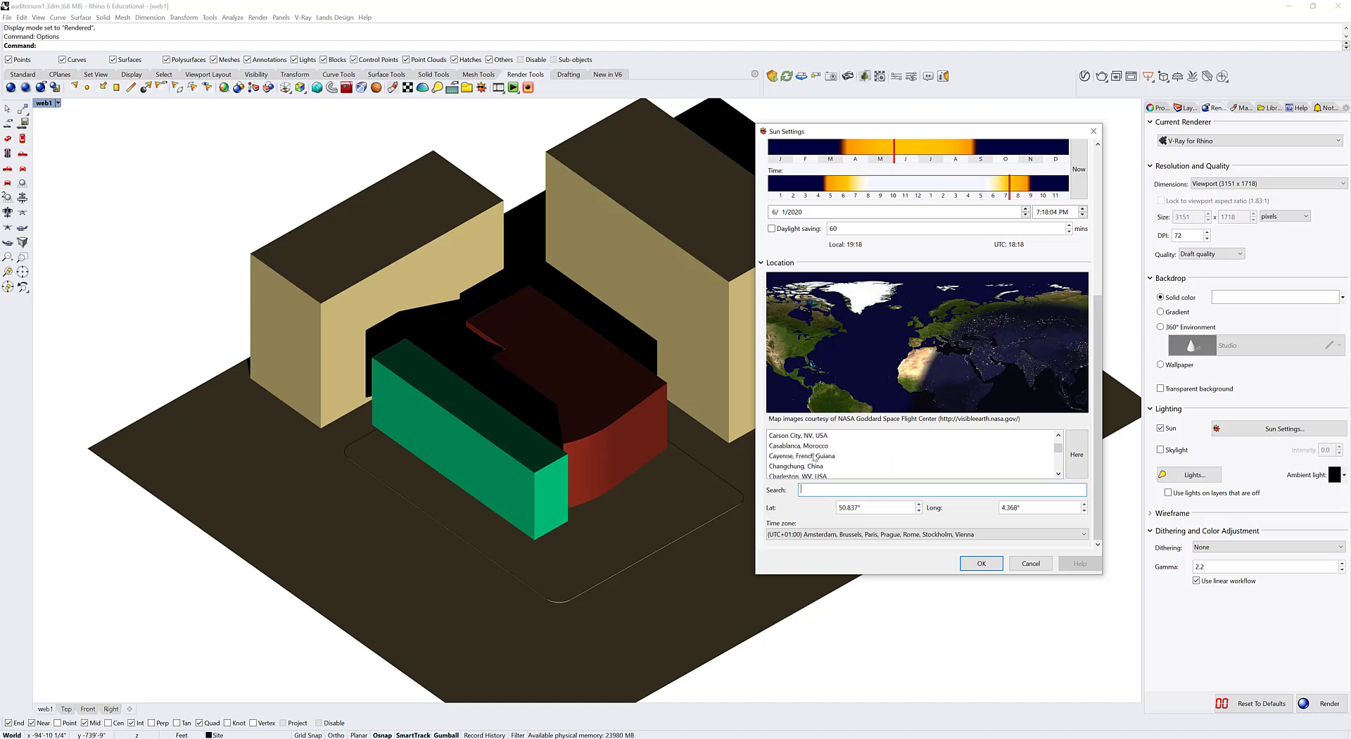
left_click(788, 447)
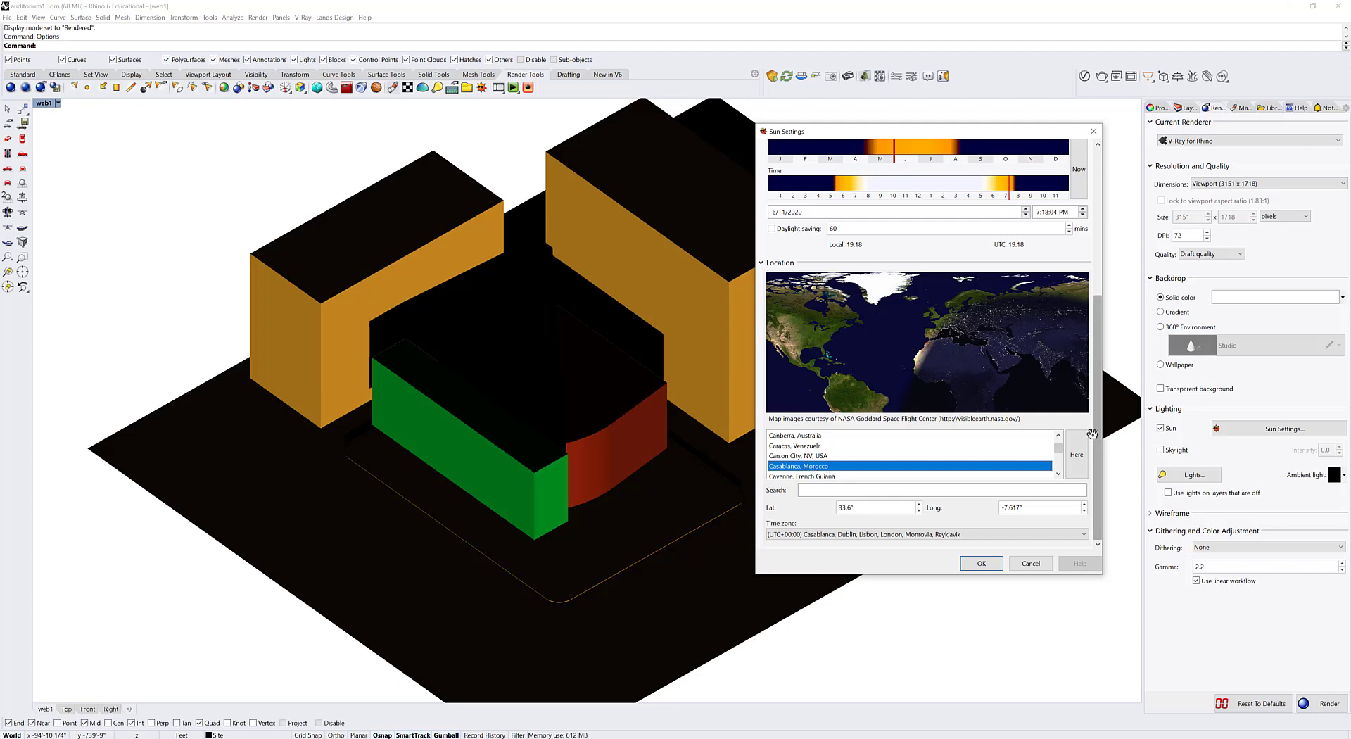
Preview the Casablanca shadows for 6/1/2020 at about 12:58 PM and 10:21 AM.
scroll(1102, 433, "up", 1)
left_click_drag(1100, 430, 1095, 384)
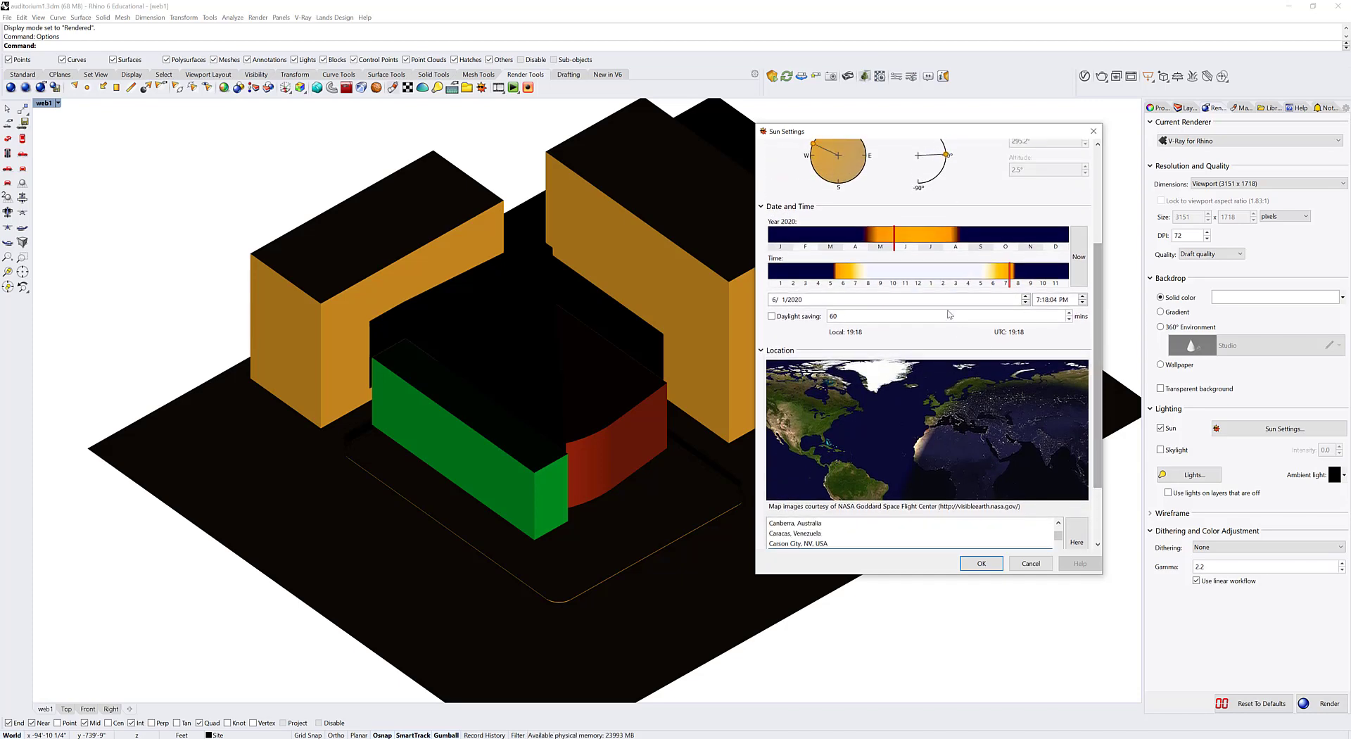
left_click(932, 278)
left_click(899, 274)
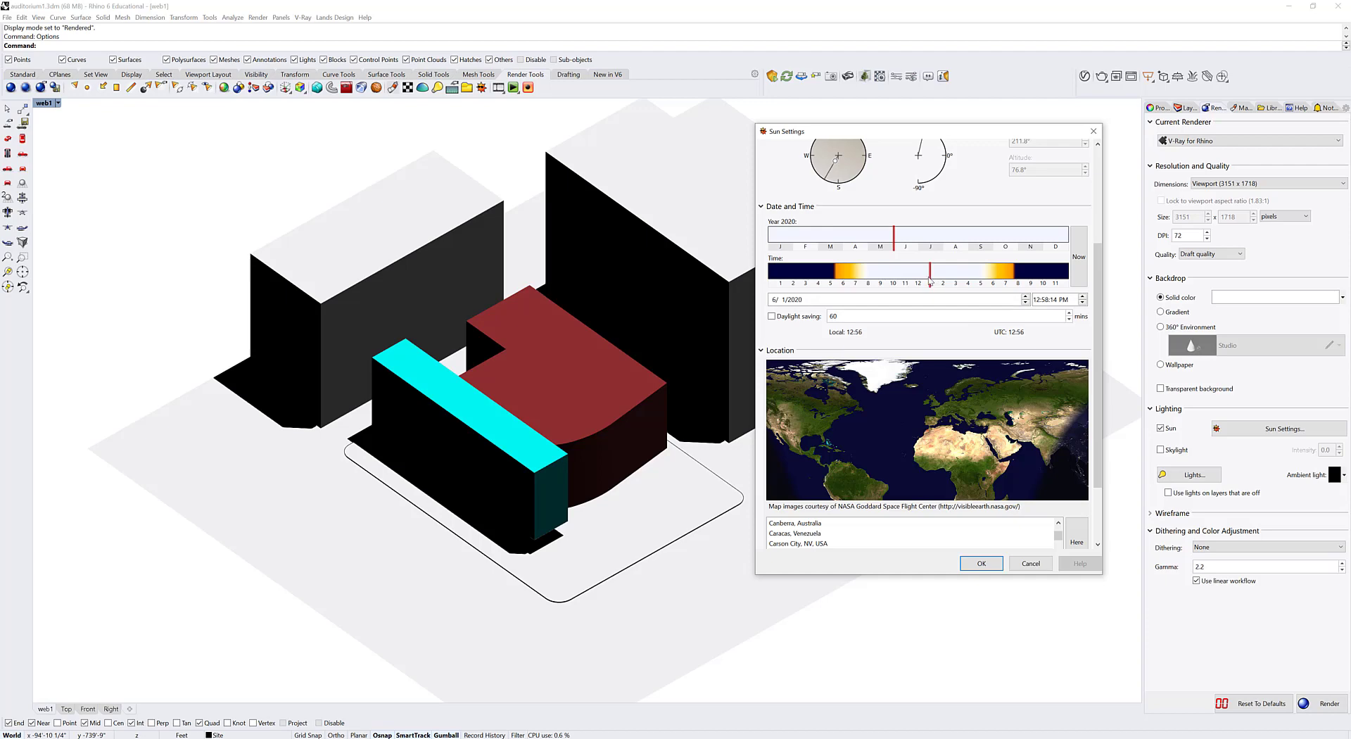
Set the sun's date to 6/21/2020 and its time to about 12:27 PM.
scroll(876, 411, "up", 3)
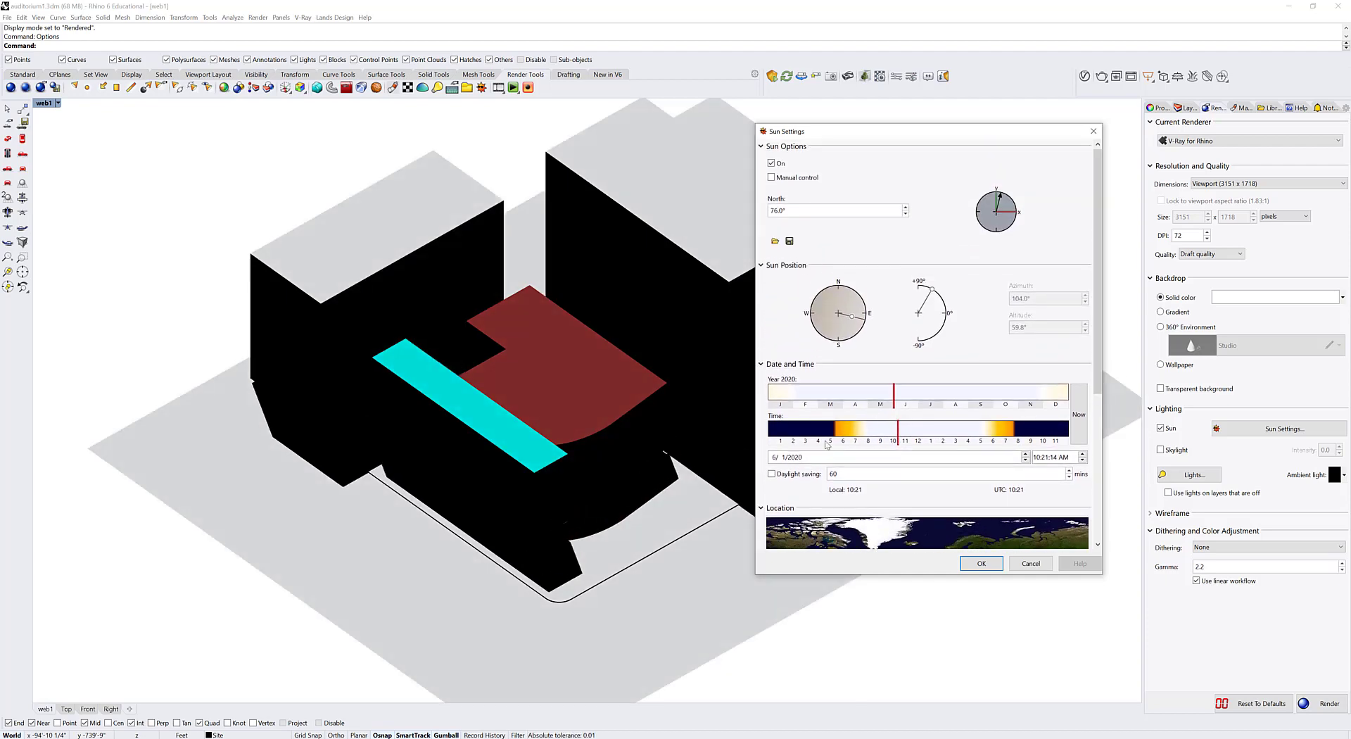
left_click(782, 457)
type("21")
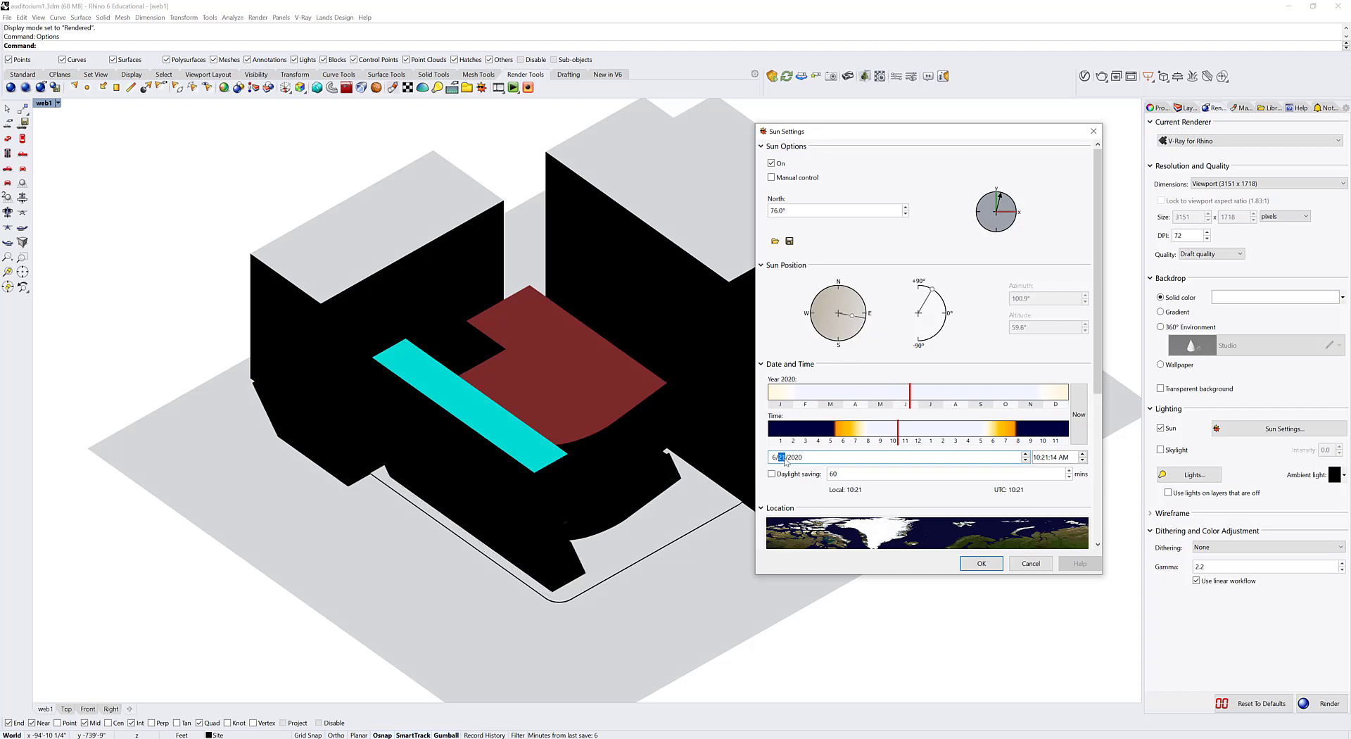
left_click(927, 431)
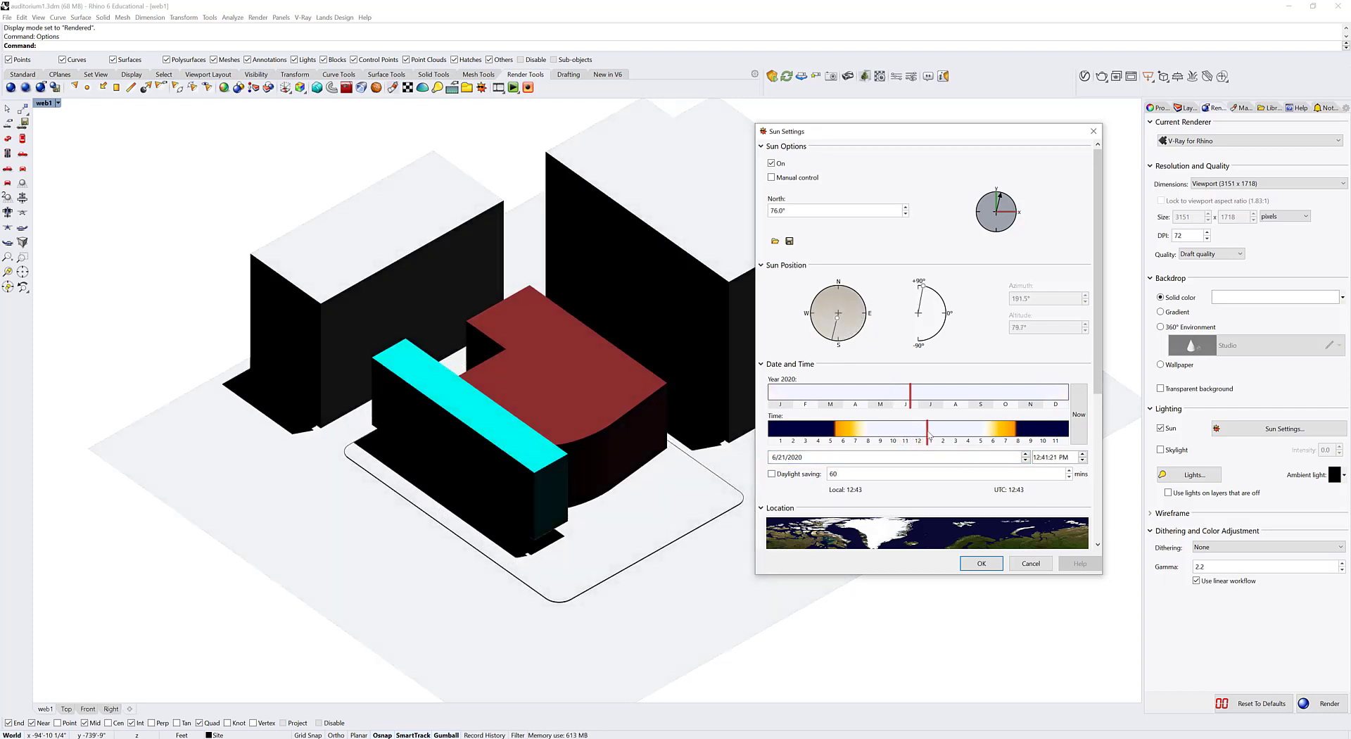
left_click_drag(928, 435, 925, 435)
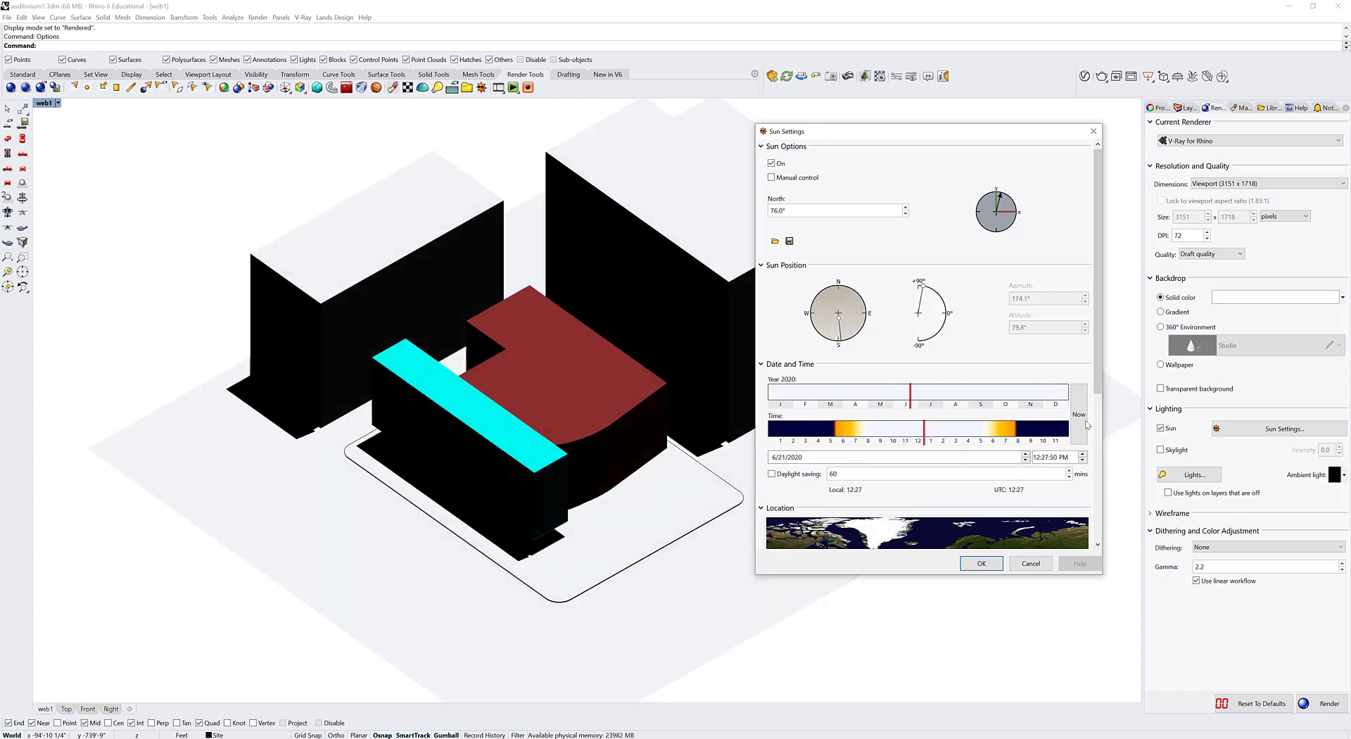
Set the sun's date to 12/21/2020 and move its time to about 2:17 PM.
left_click_drag(1095, 410, 1097, 383)
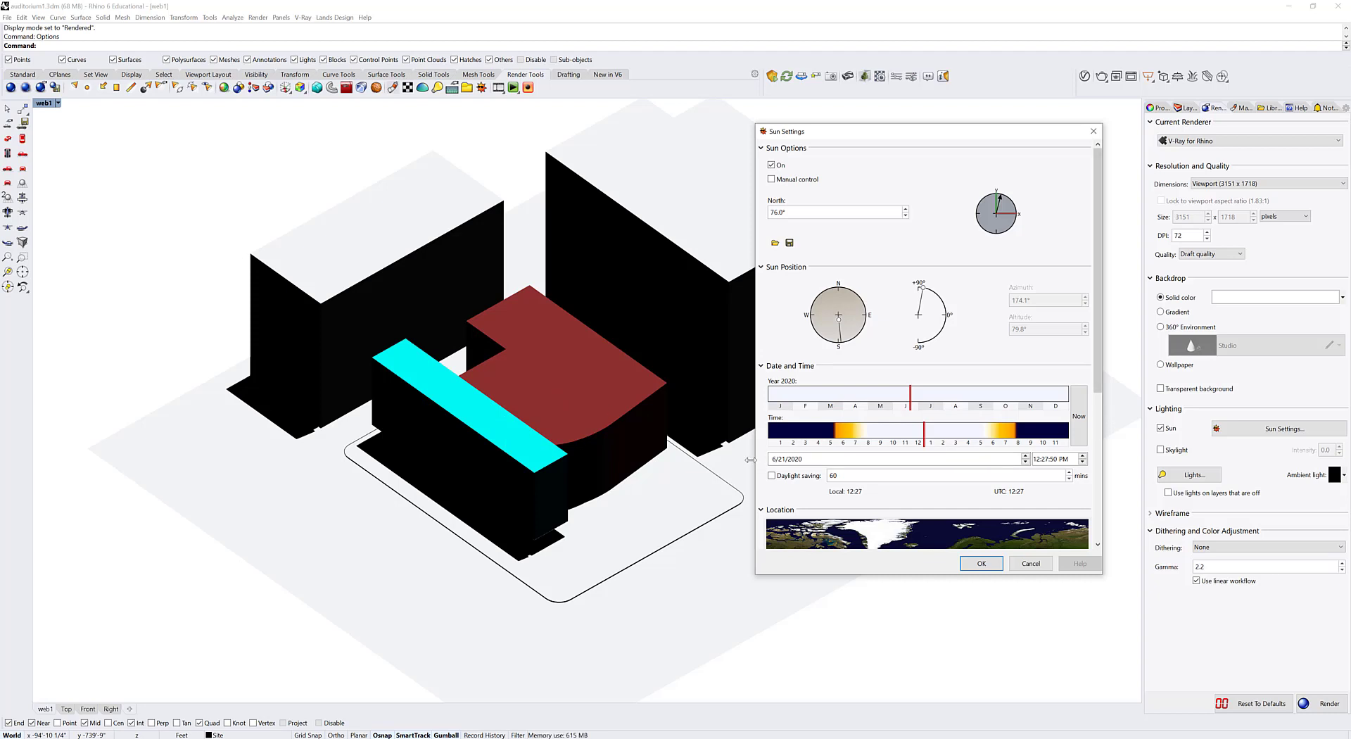
left_click(777, 461)
type("12")
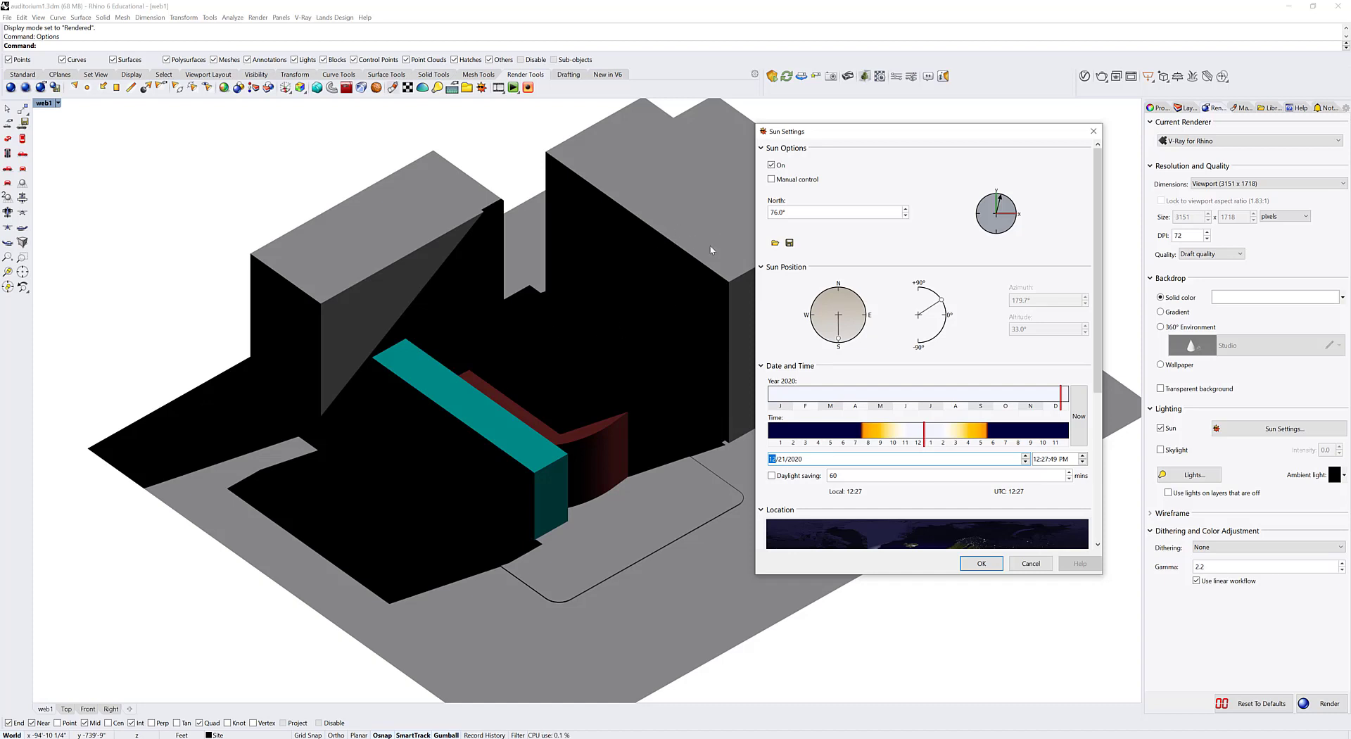
left_click_drag(929, 438, 951, 442)
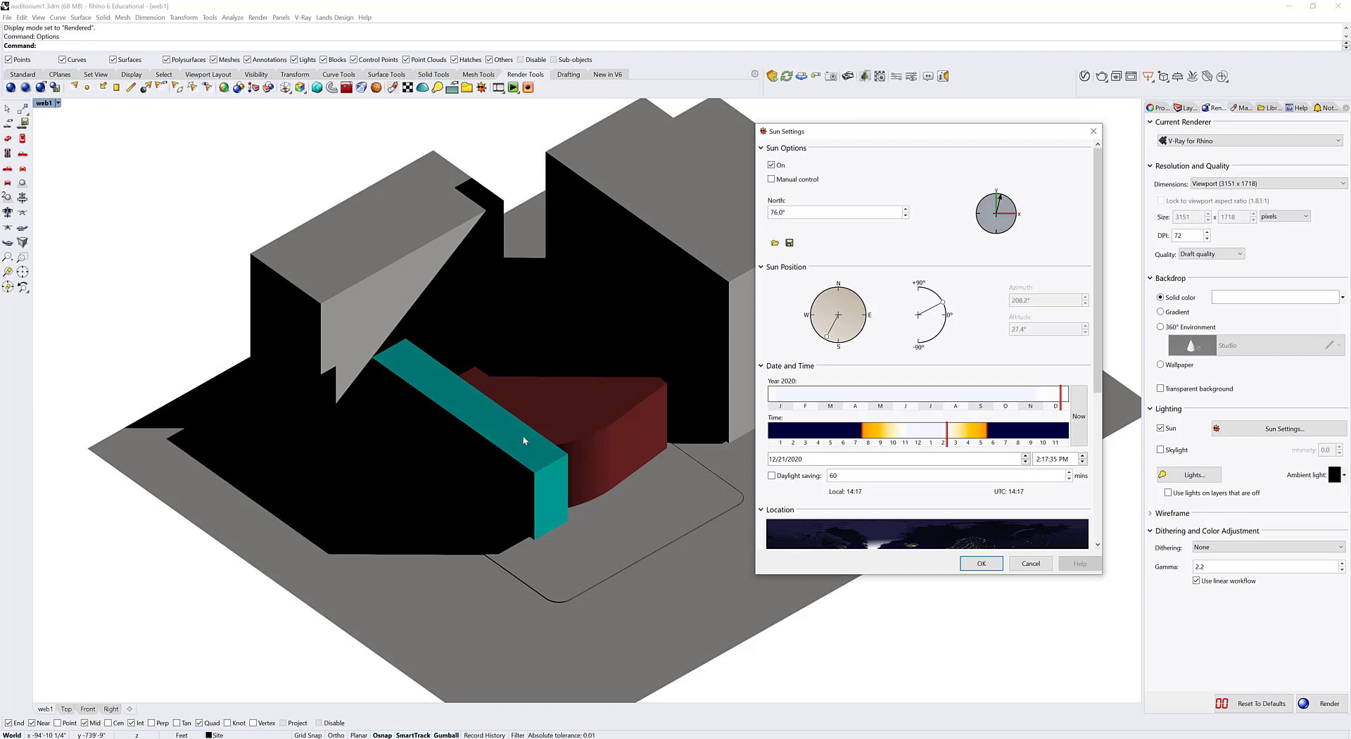